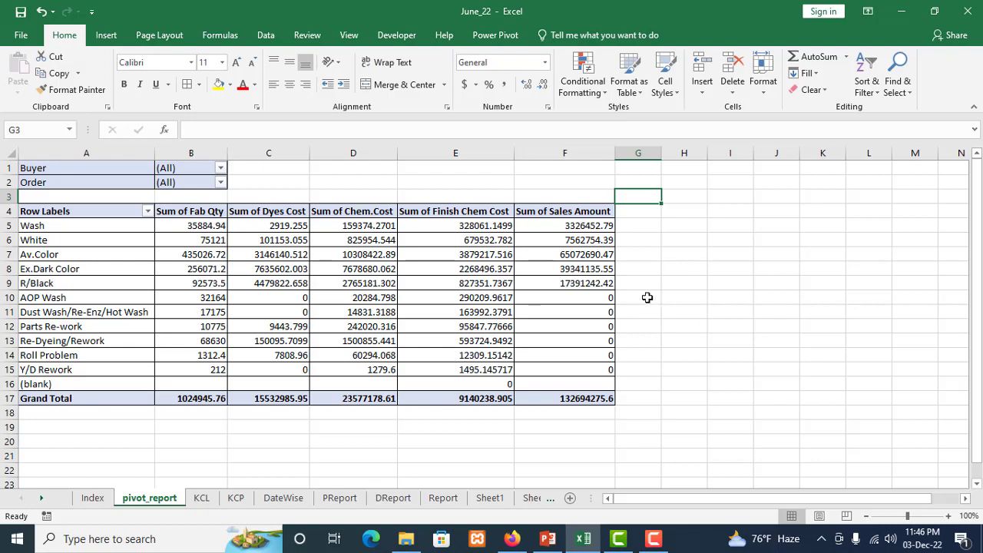
scroll(636, 296, down, 1)
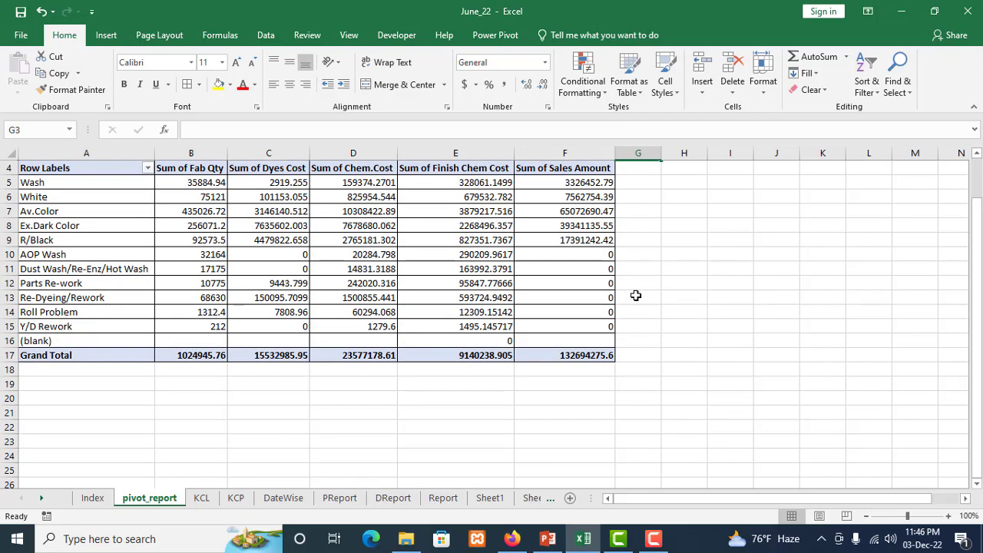
scroll(636, 296, up, 1)
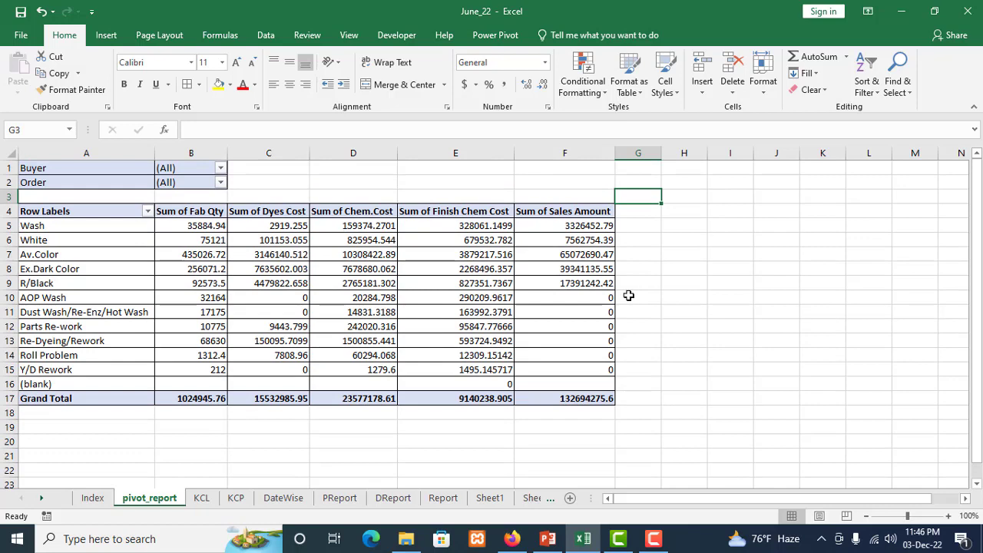
click(644, 254)
click(645, 211)
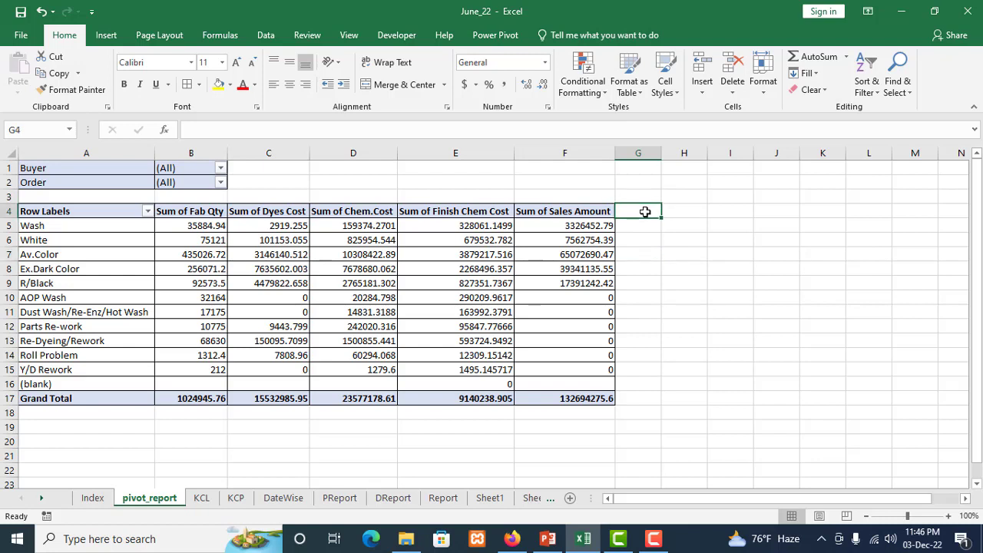
drag(645, 212, 640, 399)
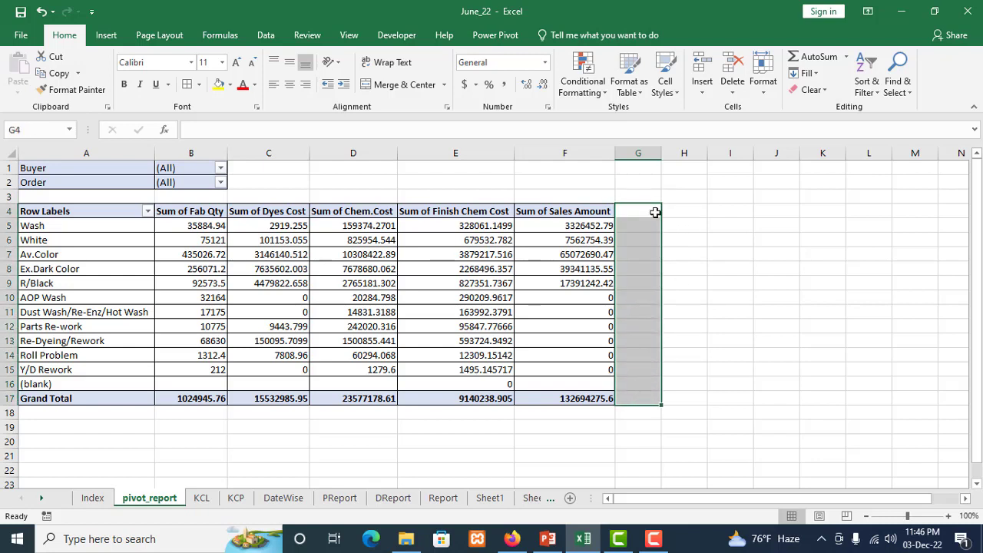
drag(655, 212, 678, 397)
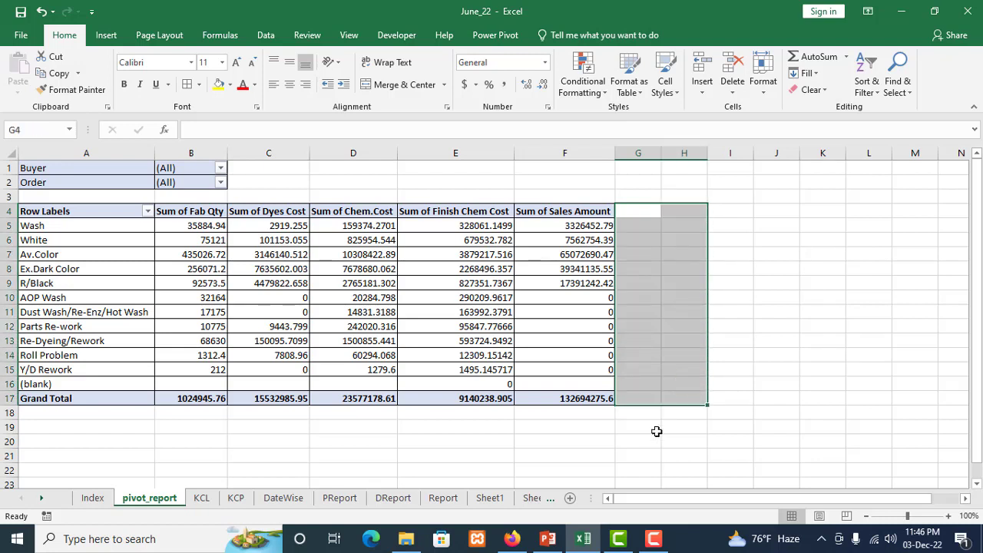
click(657, 432)
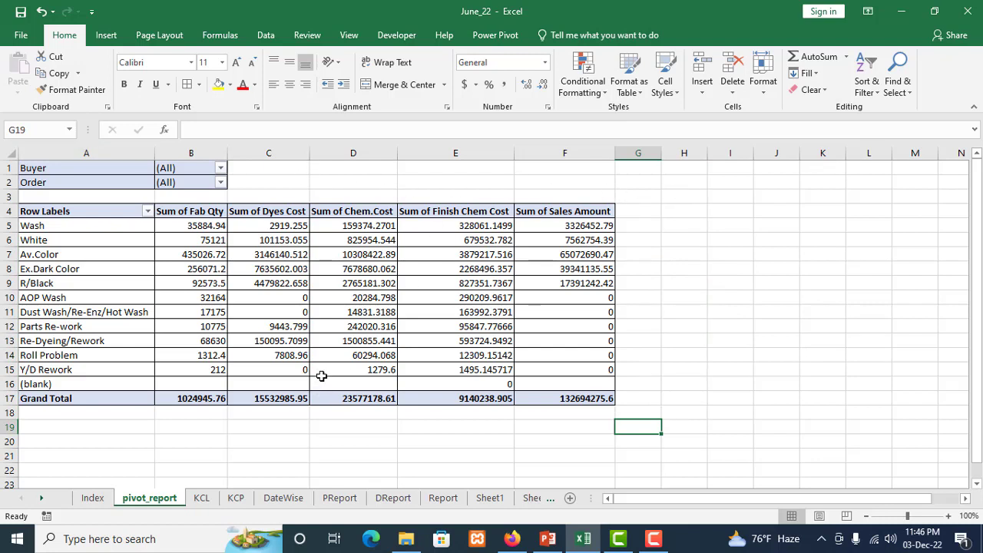
Examine the buyer, order, color group, quantity and cost records on the KCL sheet and compare them with the pivot_report sheet
click(203, 499)
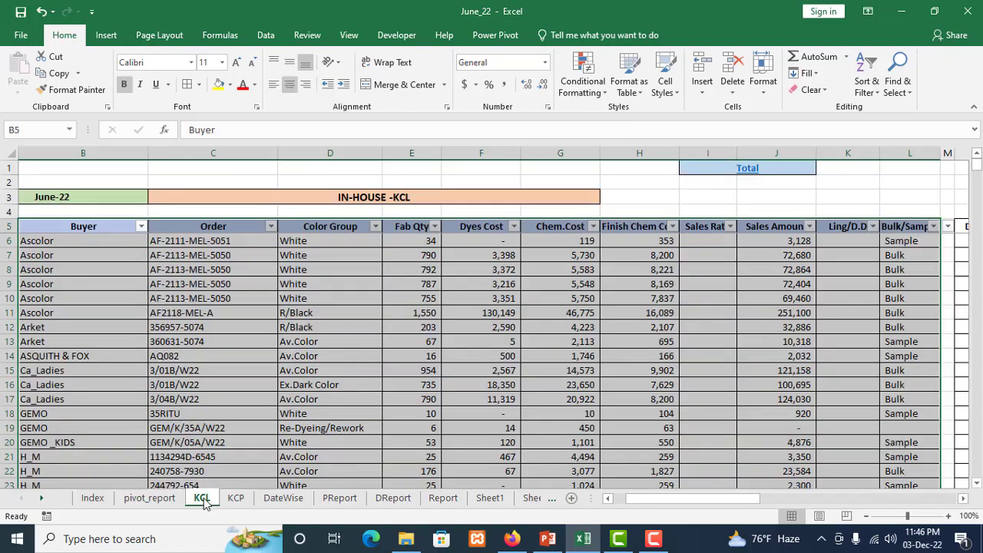
click(228, 338)
scroll(228, 336, down, 4)
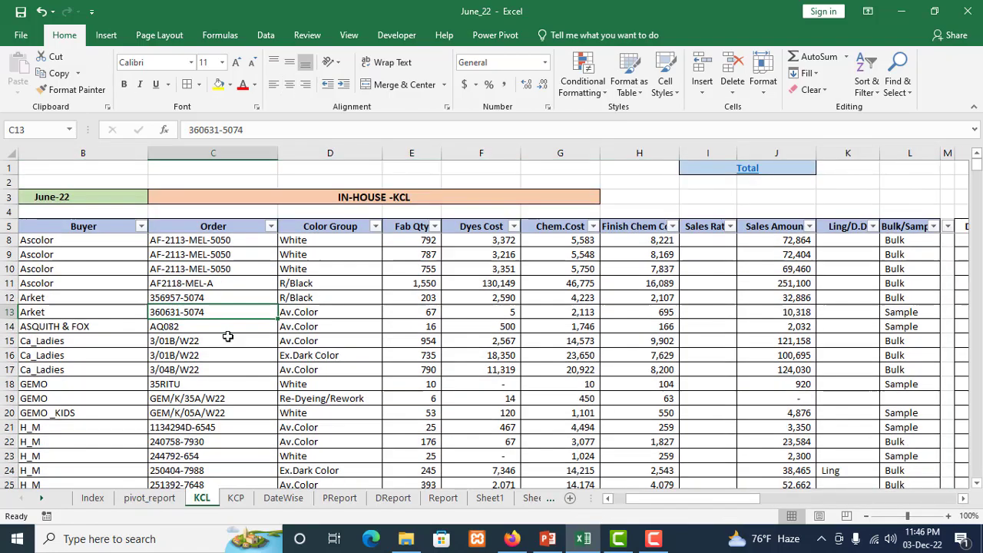
scroll(228, 337, down, 2)
scroll(228, 336, up, 4)
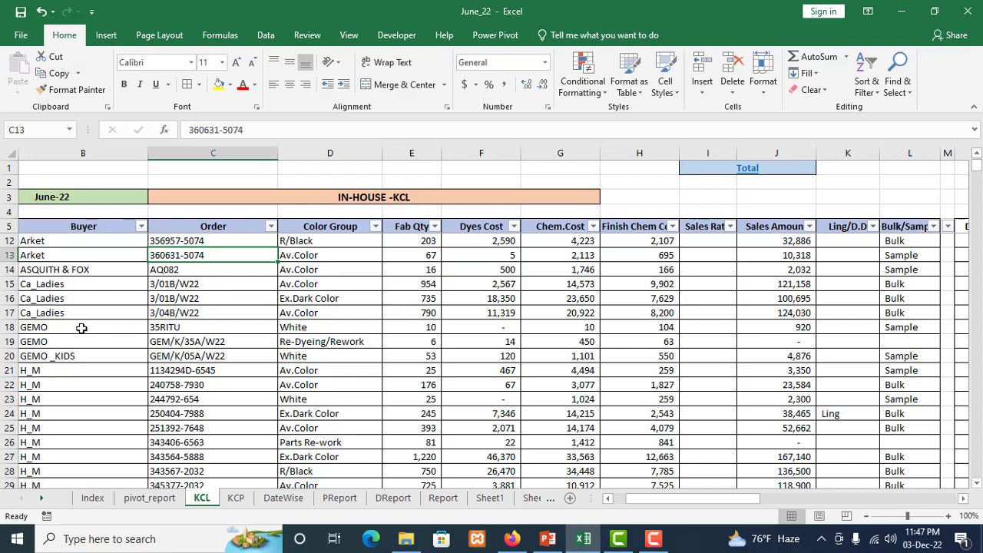
scroll(373, 340, down, 5)
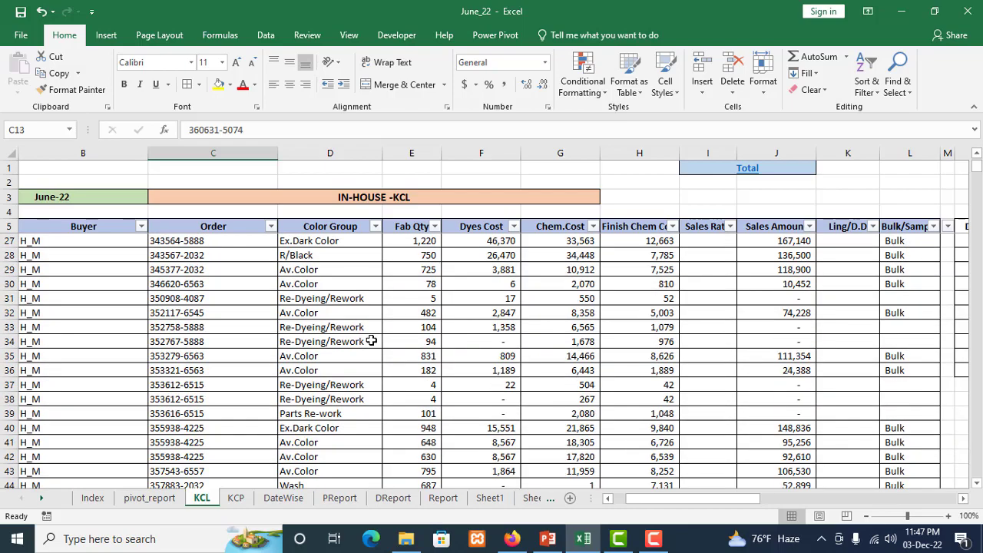
scroll(372, 340, up, 1)
scroll(371, 340, down, 11)
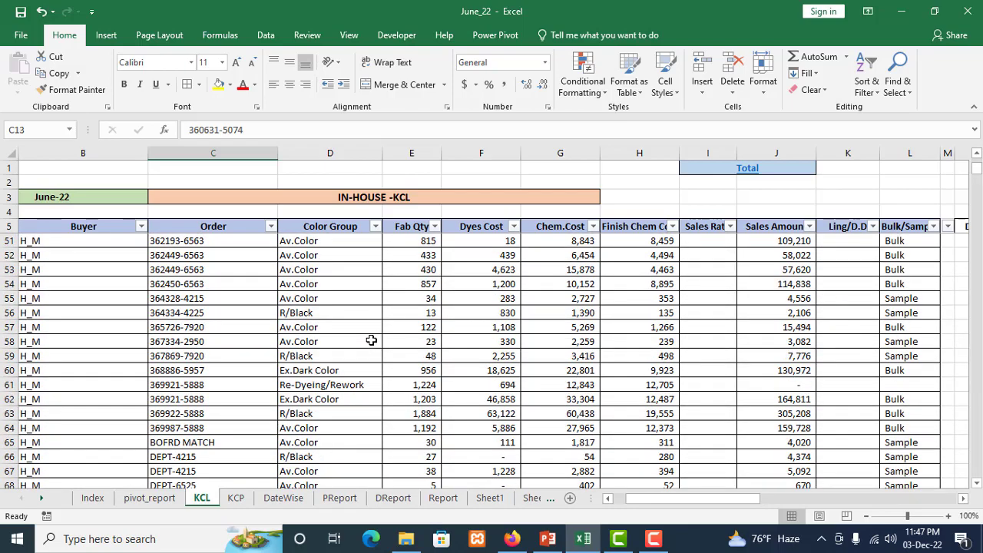
scroll(371, 340, down, 4)
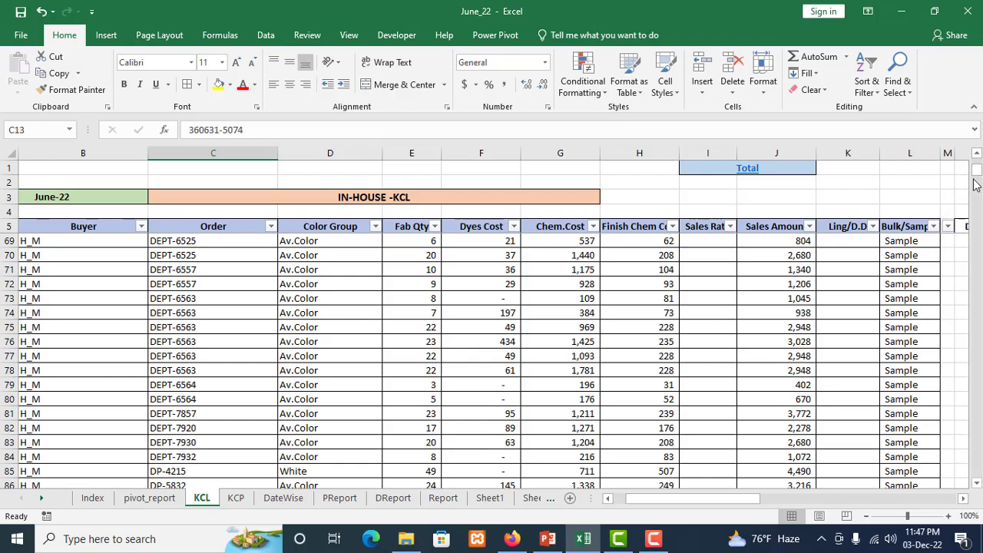
drag(978, 170, 978, 172)
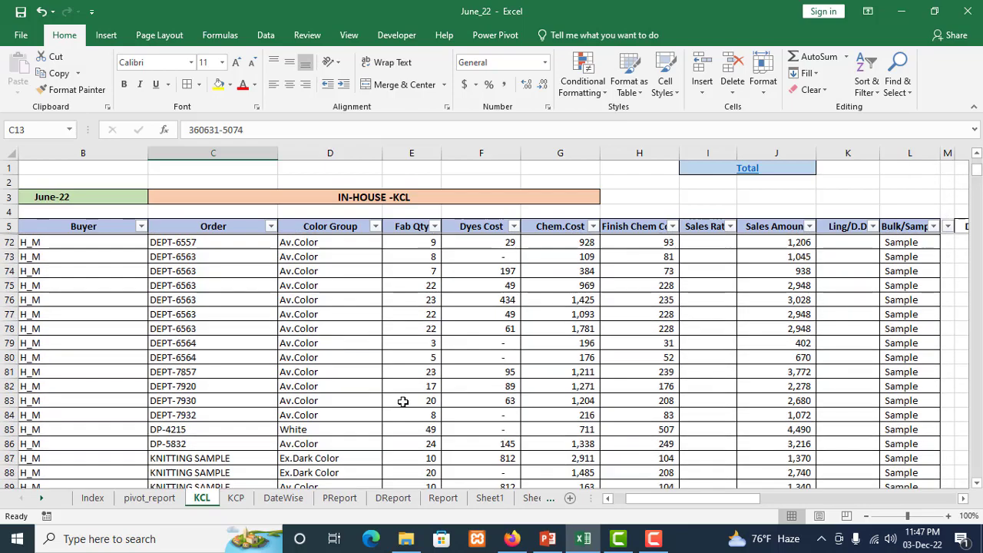
scroll(260, 384, down, 4)
scroll(257, 384, down, 10)
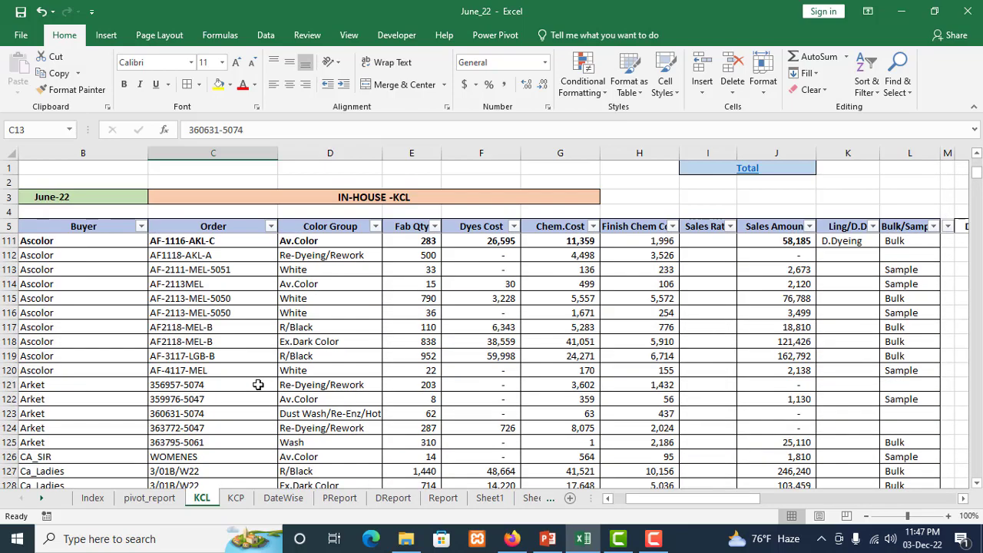
scroll(258, 385, up, 1)
scroll(258, 384, down, 9)
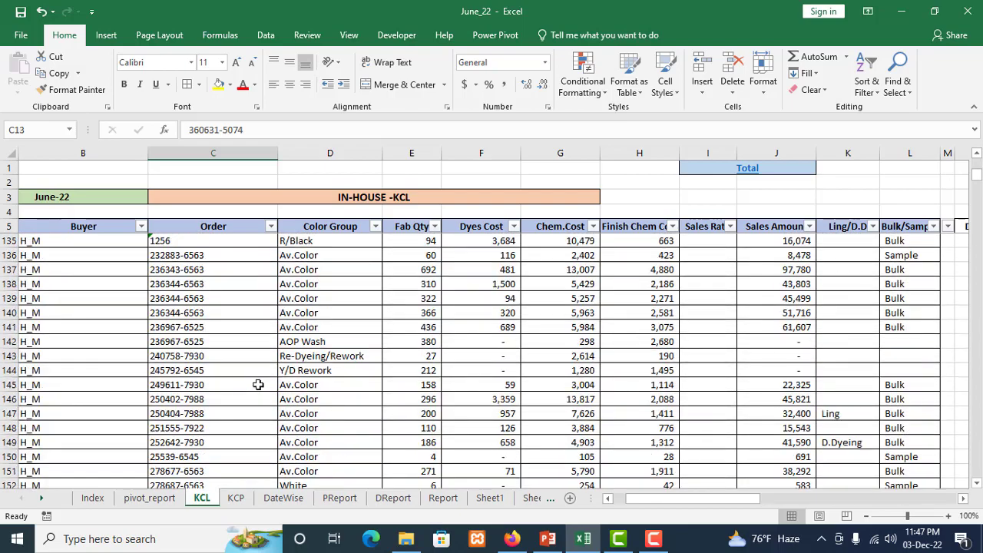
scroll(258, 385, up, 7)
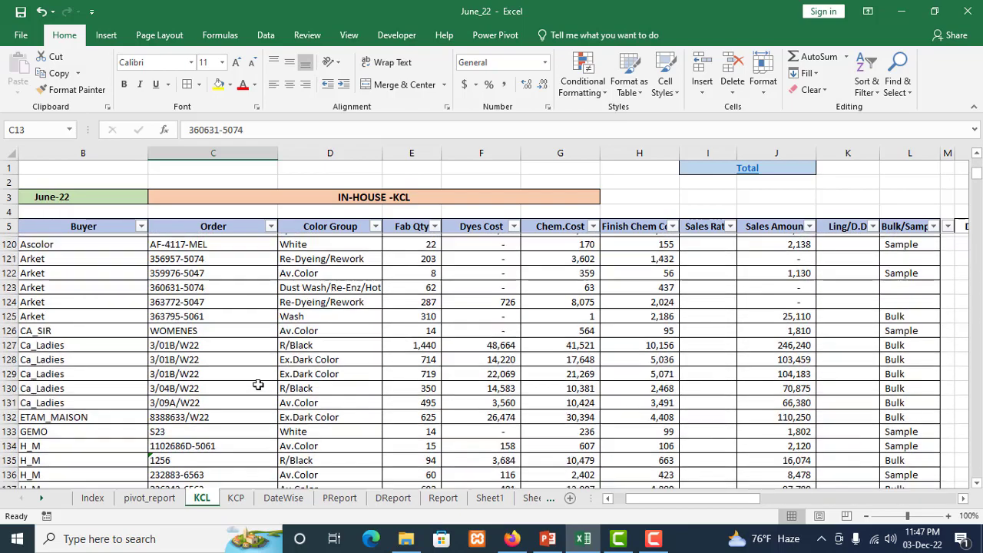
scroll(258, 384, up, 18)
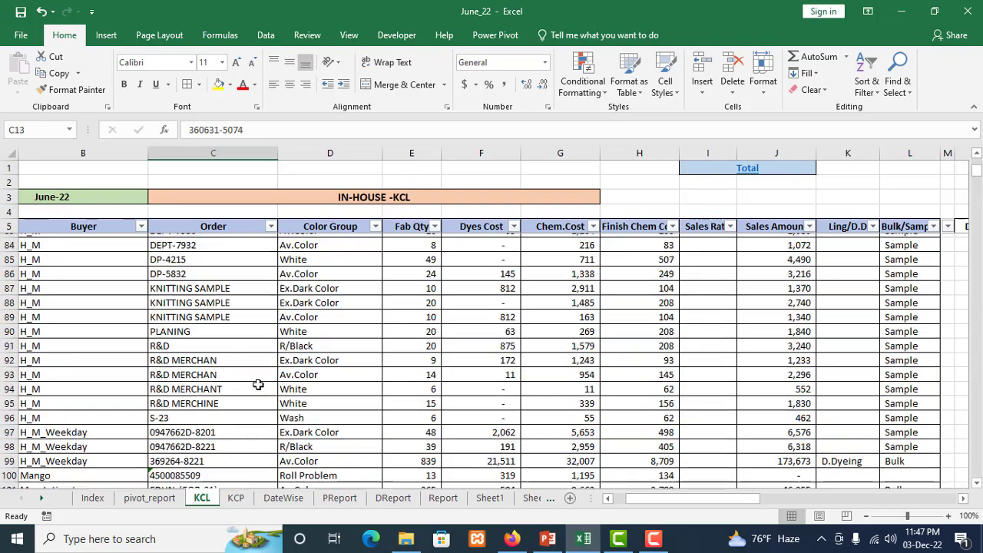
click(149, 497)
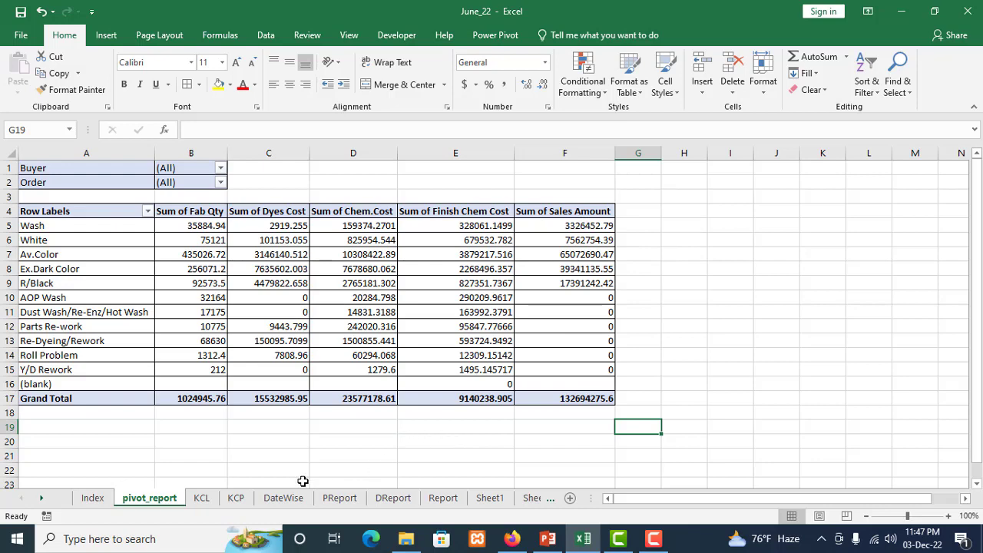
click(202, 499)
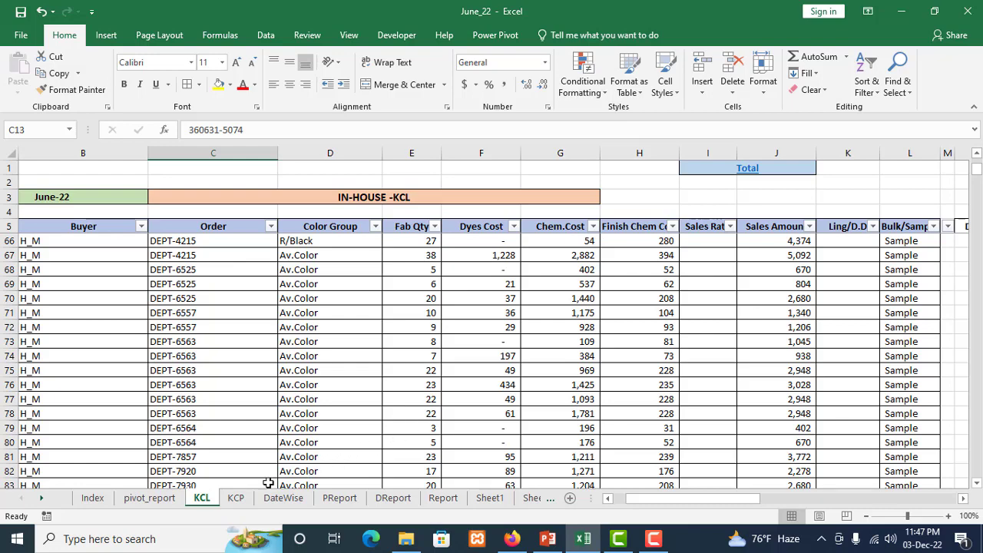
Return to the pivot_report sheet and filter the pivot table by the buyer Ascolor
click(157, 499)
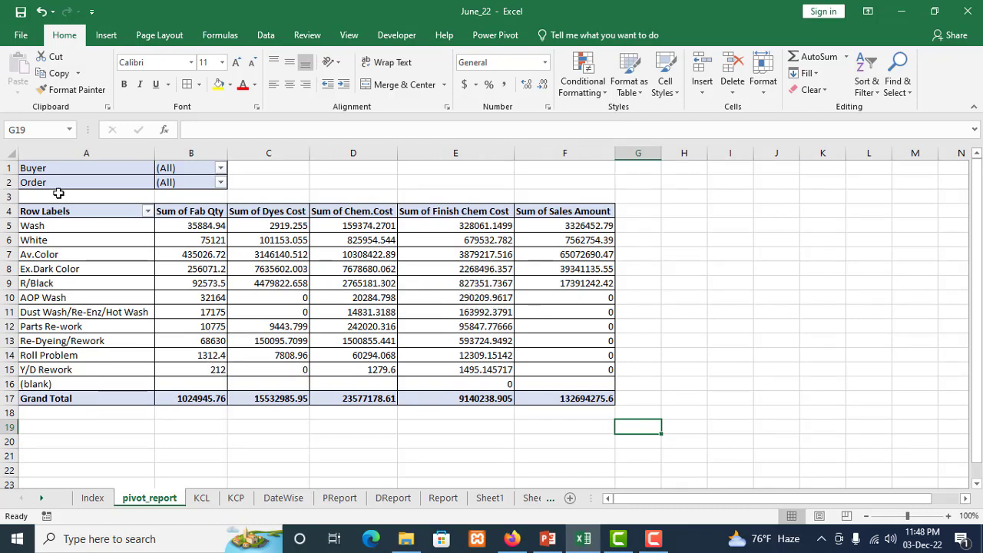
click(50, 169)
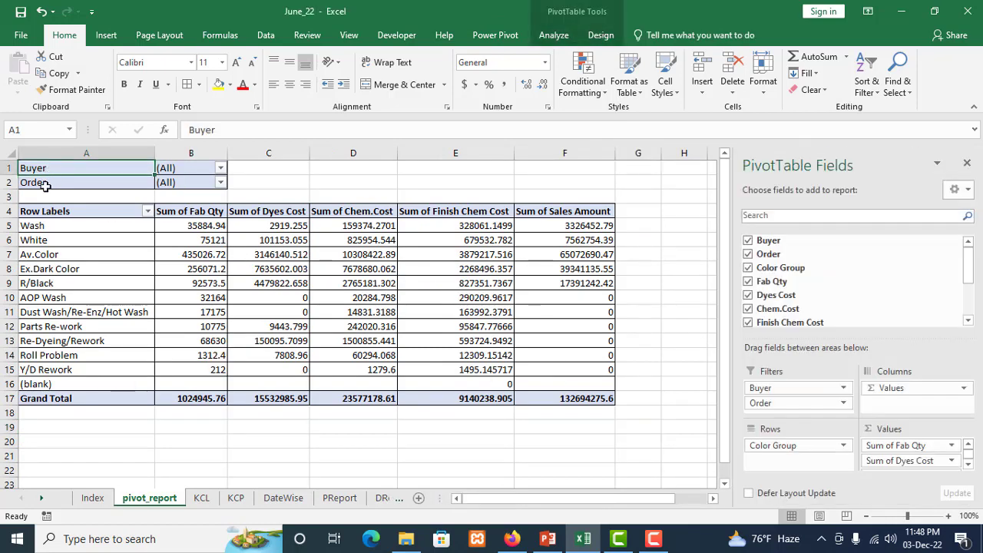
click(48, 182)
click(58, 169)
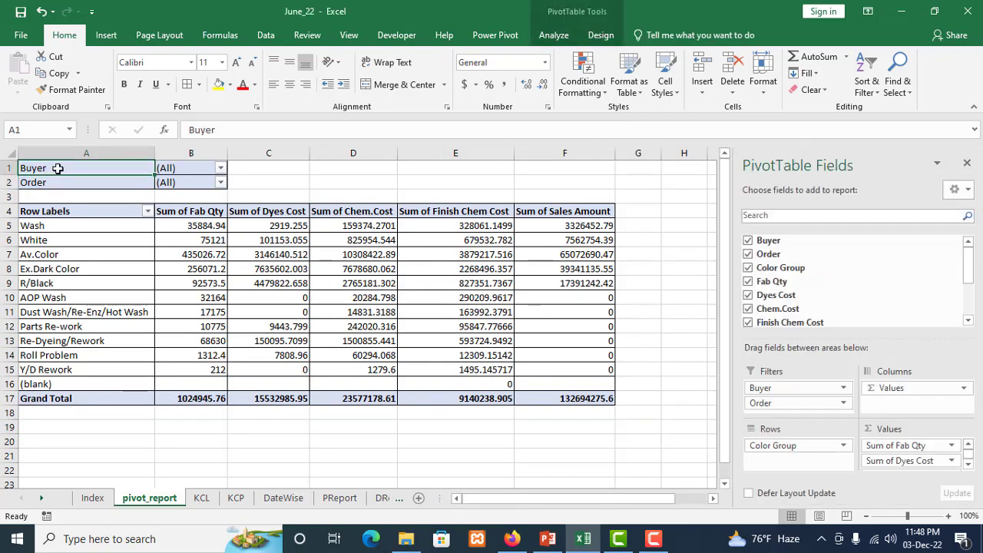
click(220, 169)
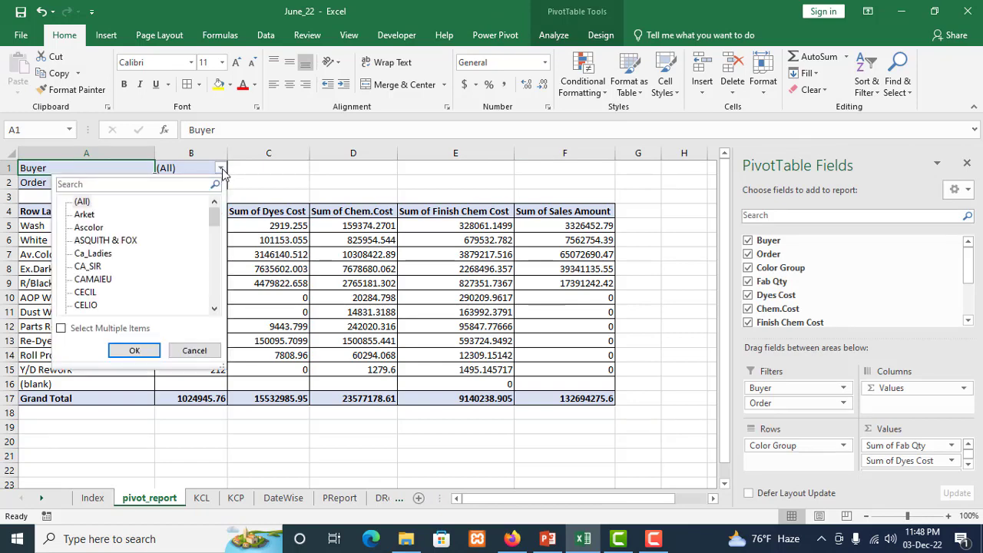
click(89, 229)
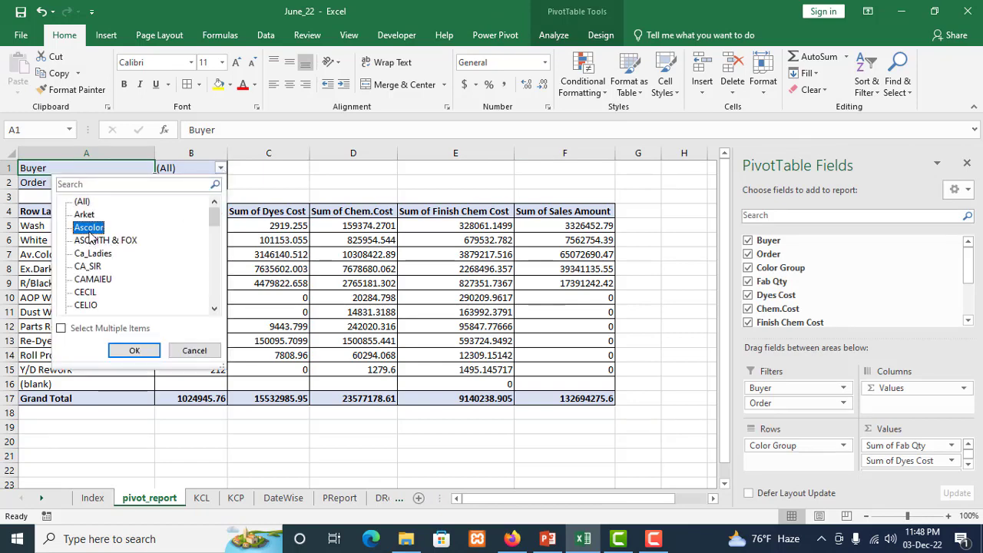
click(135, 352)
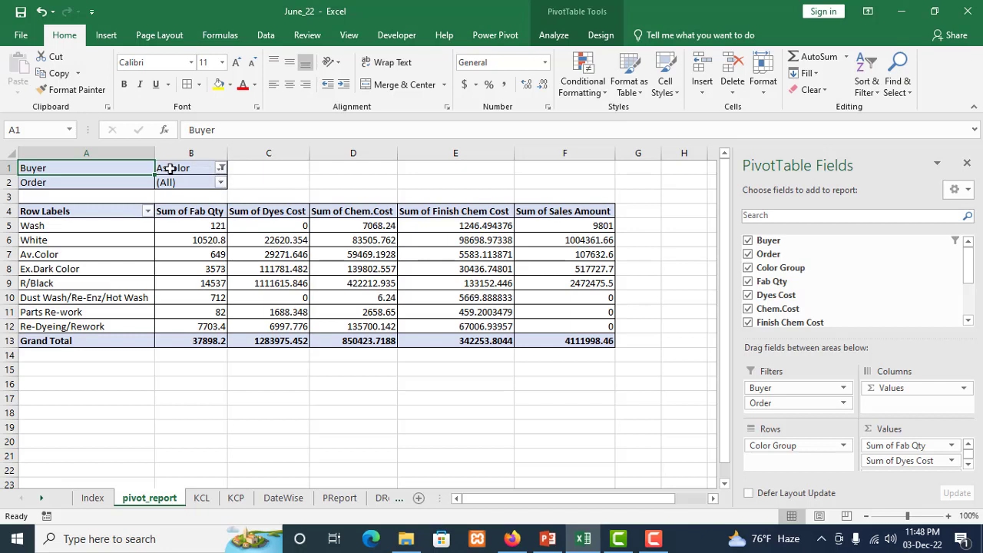
Set the pivot table's Buyer filter to Ca_Ladies
click(220, 169)
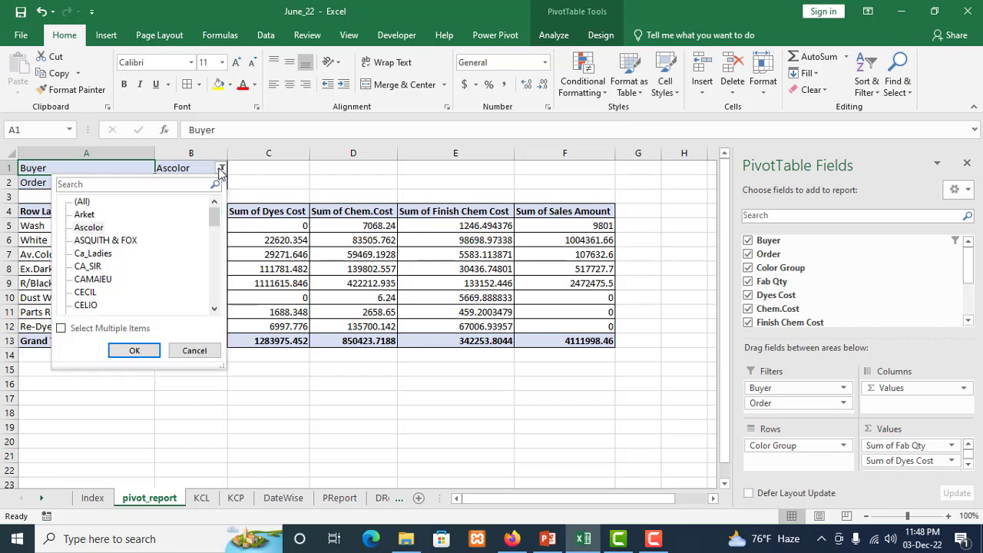
click(88, 266)
click(93, 253)
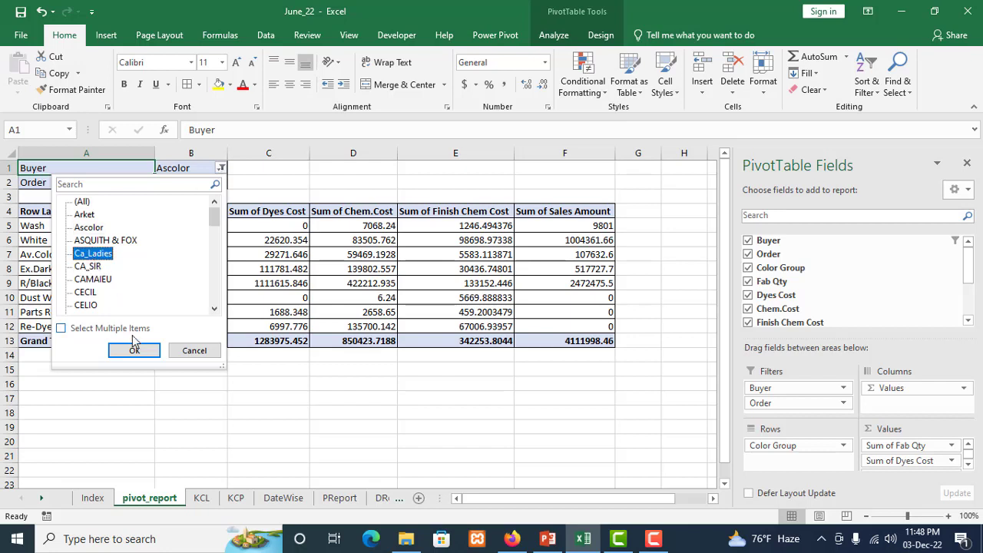
click(135, 351)
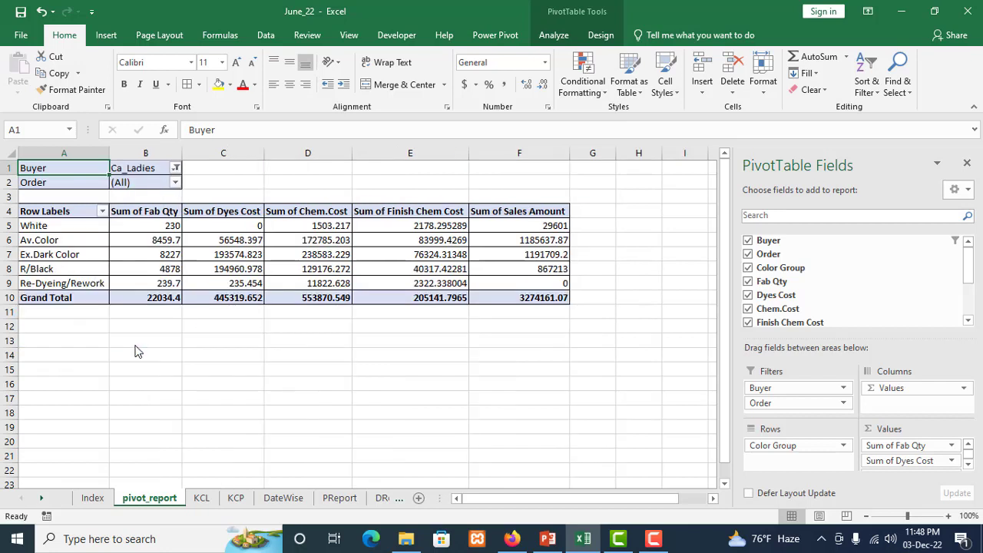
Try two different order numbers from the beginning of the list in the pivot table's Order filter
click(175, 183)
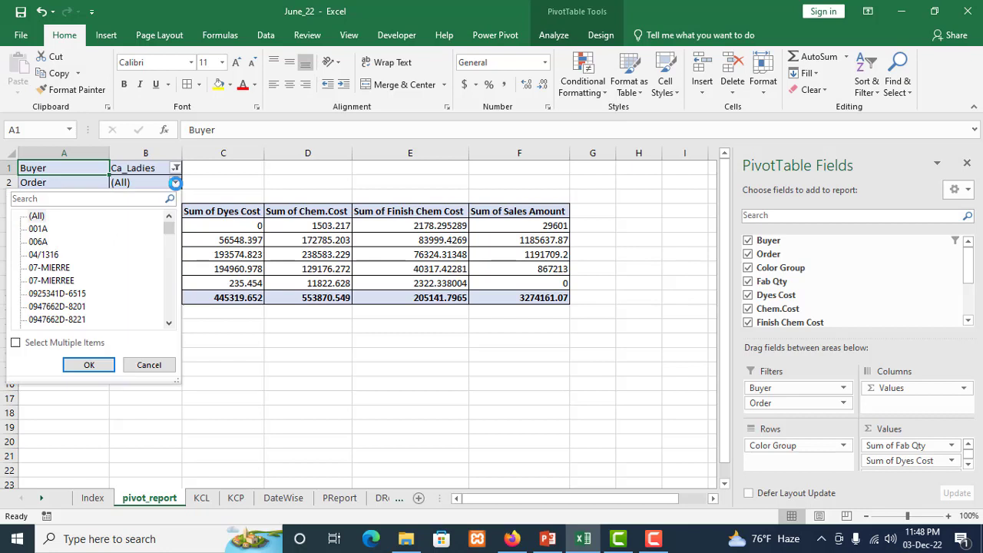
click(49, 267)
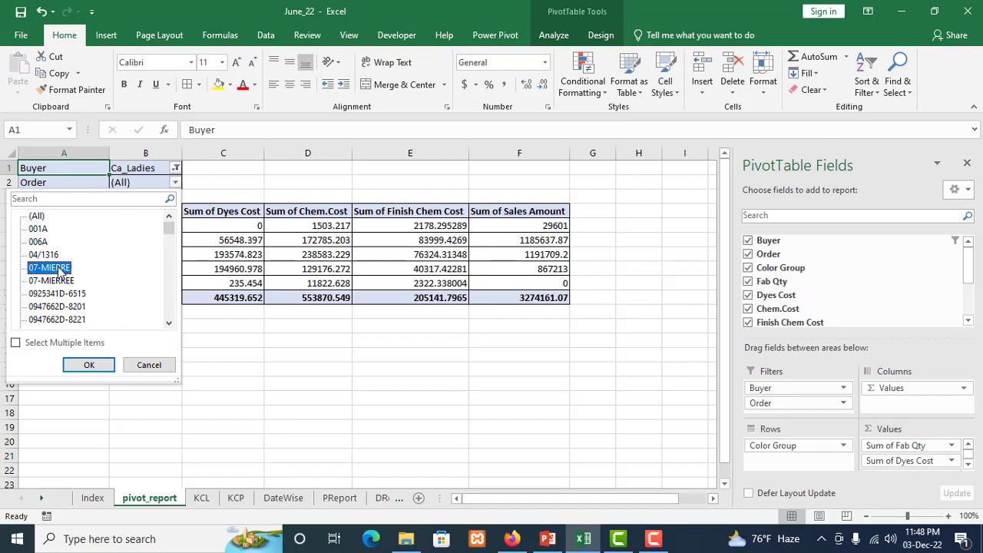
click(90, 365)
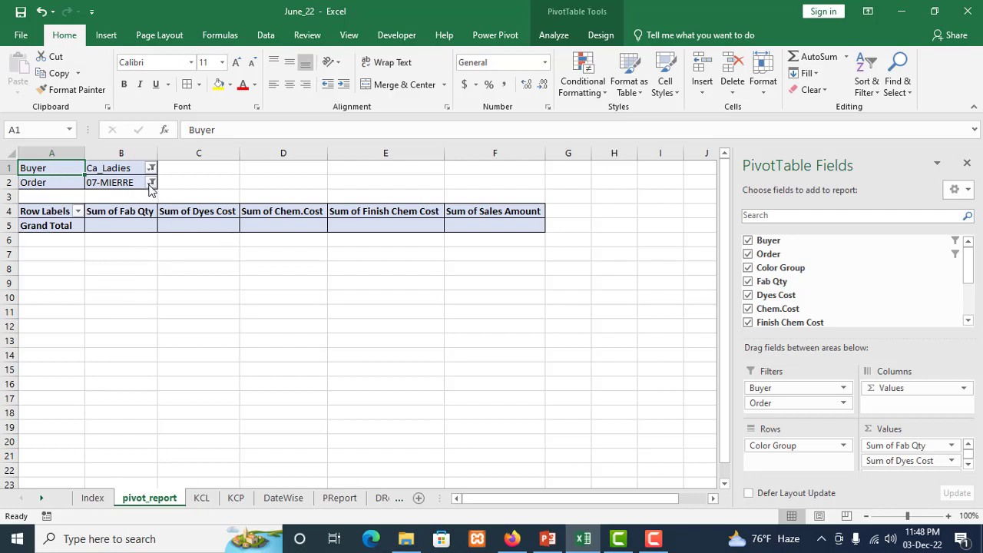
click(151, 183)
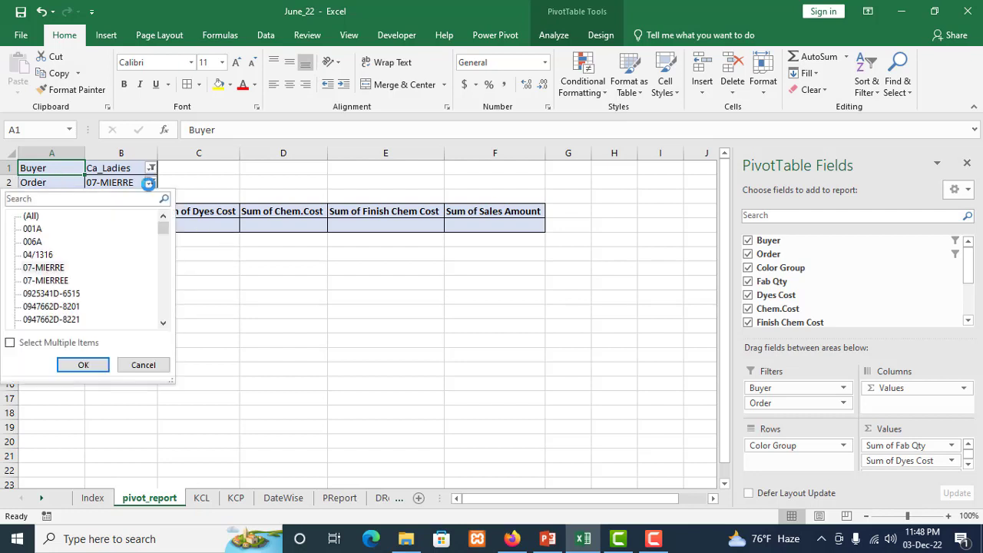
click(71, 294)
click(83, 365)
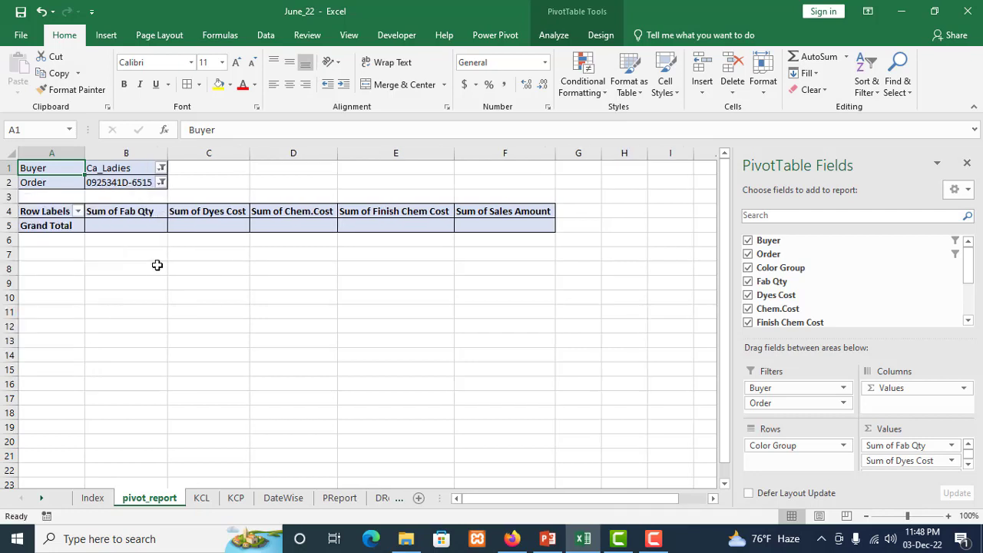
Set the pivot table's Order filter to an order number with the W22 suffix farther down the list
click(161, 183)
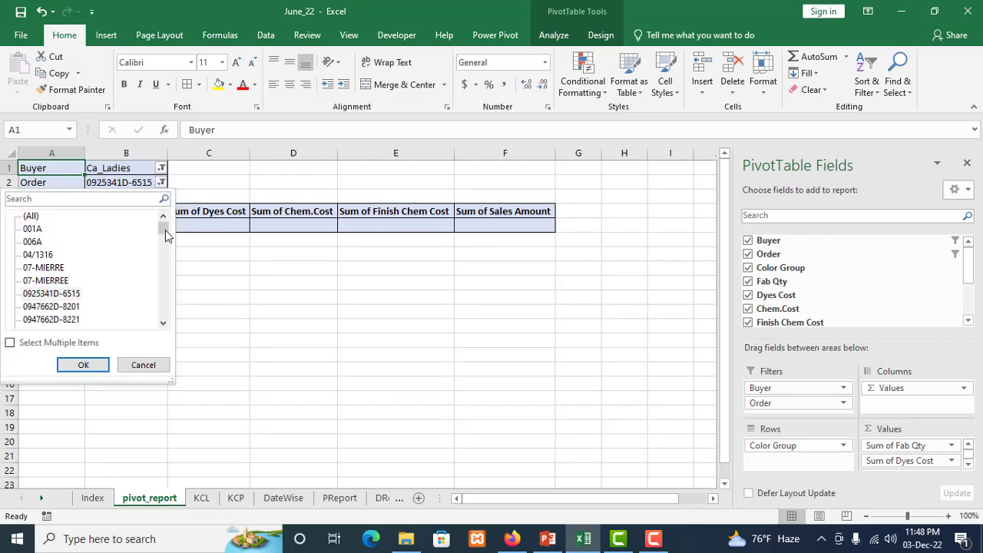
drag(164, 223, 168, 244)
click(68, 269)
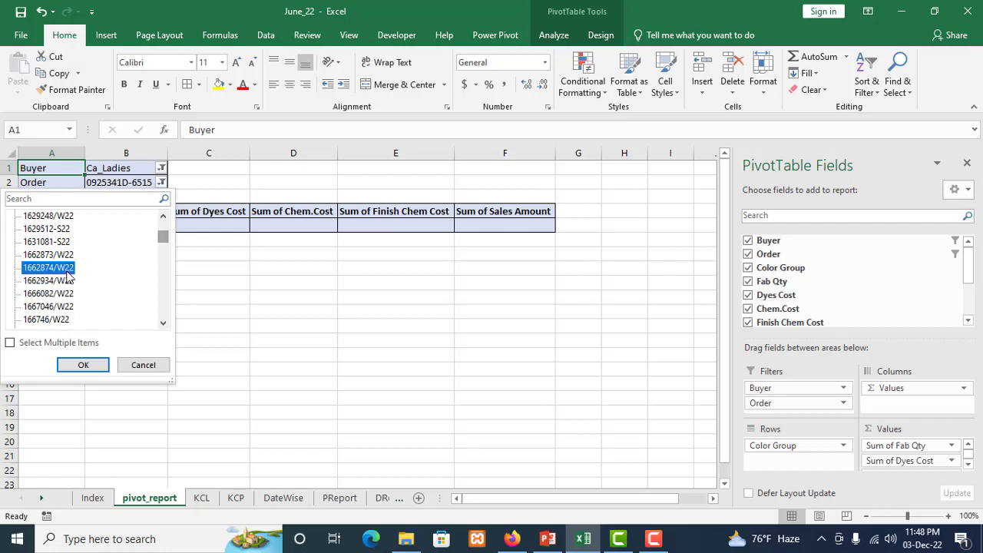
click(82, 365)
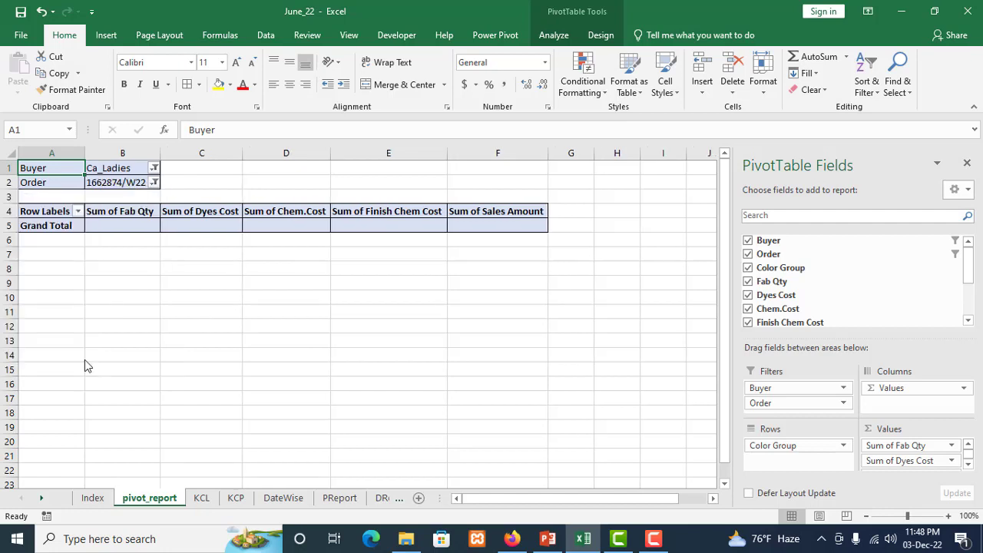
Set the pivot table's Buyer filter to H_M
click(155, 168)
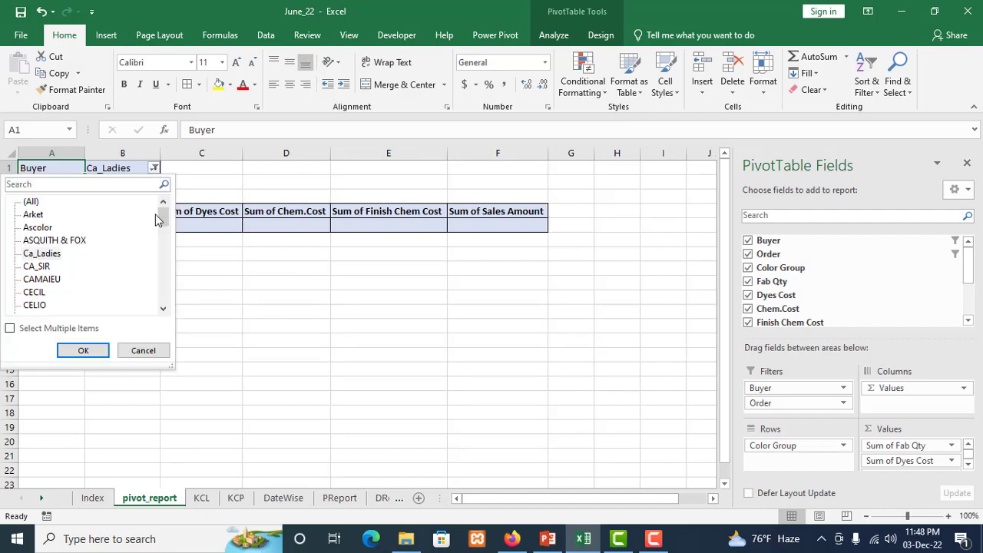
drag(163, 222, 168, 241)
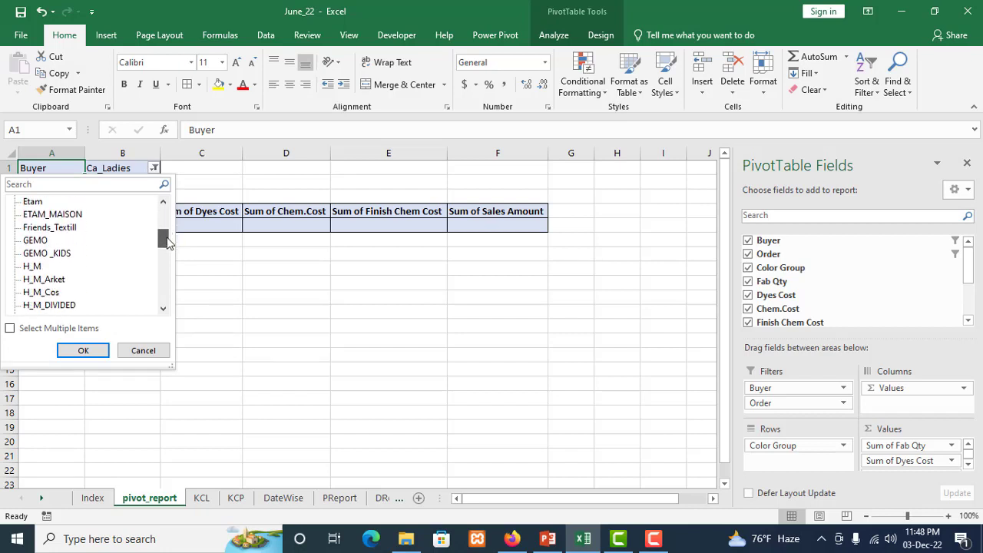
click(46, 266)
click(82, 350)
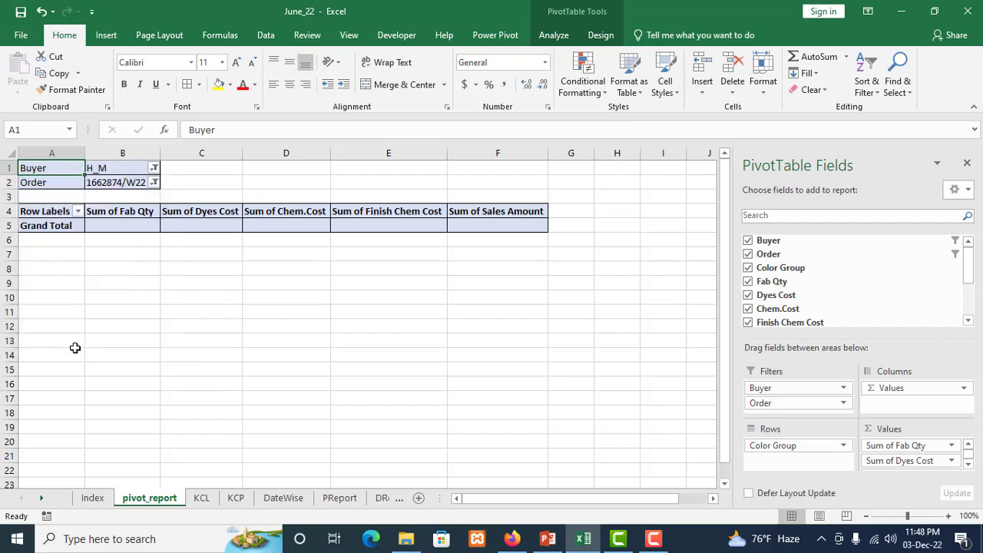
Set the pivot table's Order filter to an order number with the 6553 suffix, and select the buyer and order filter cells
click(155, 183)
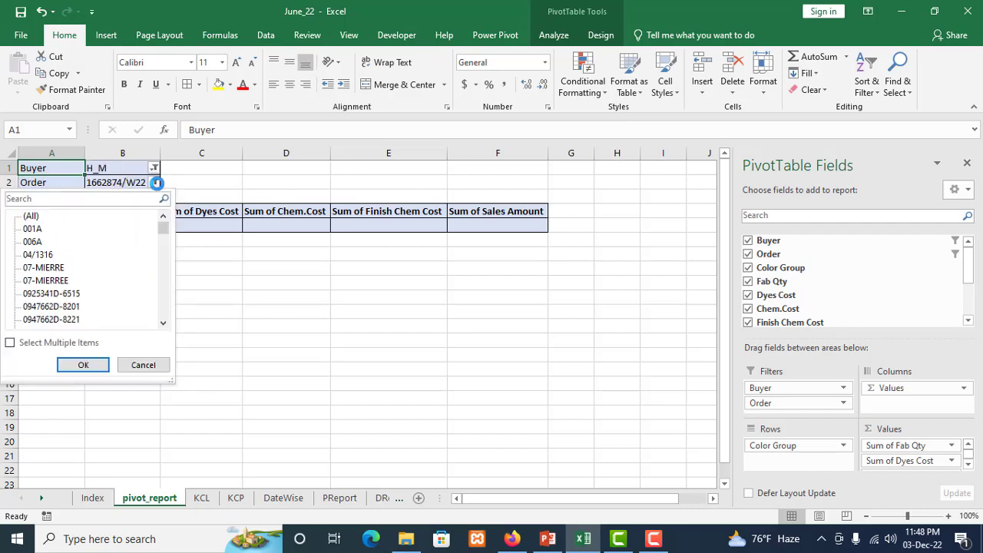
drag(171, 232, 162, 235)
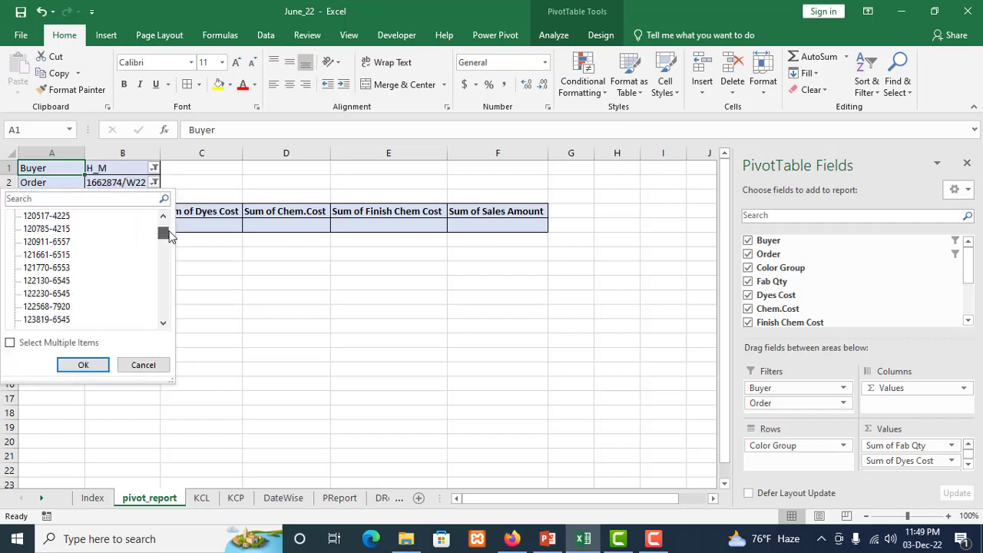
click(46, 267)
click(83, 365)
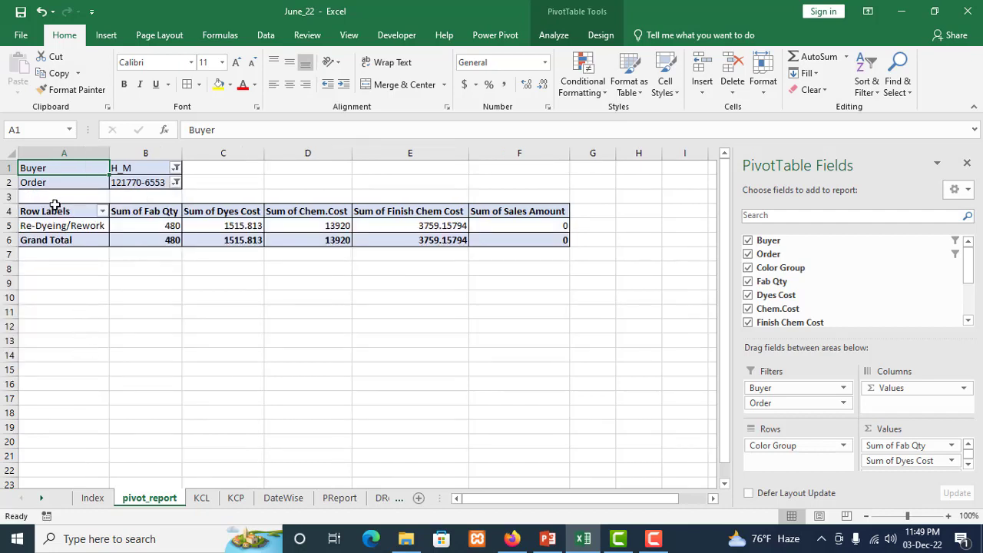
drag(53, 170, 126, 184)
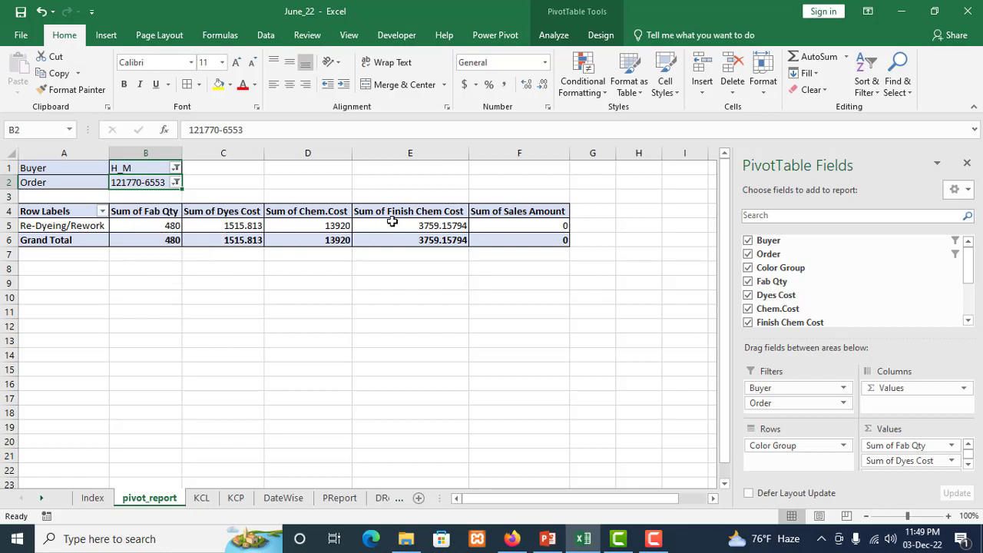
Try an order number with the 8201 suffix near the beginning of the list in the pivot table's Order filter
click(176, 182)
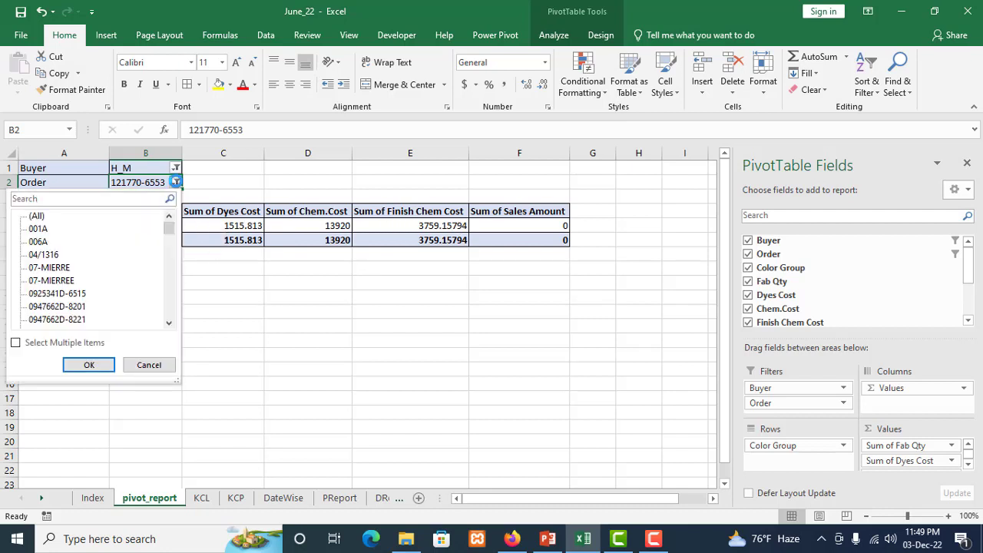
click(72, 308)
click(79, 365)
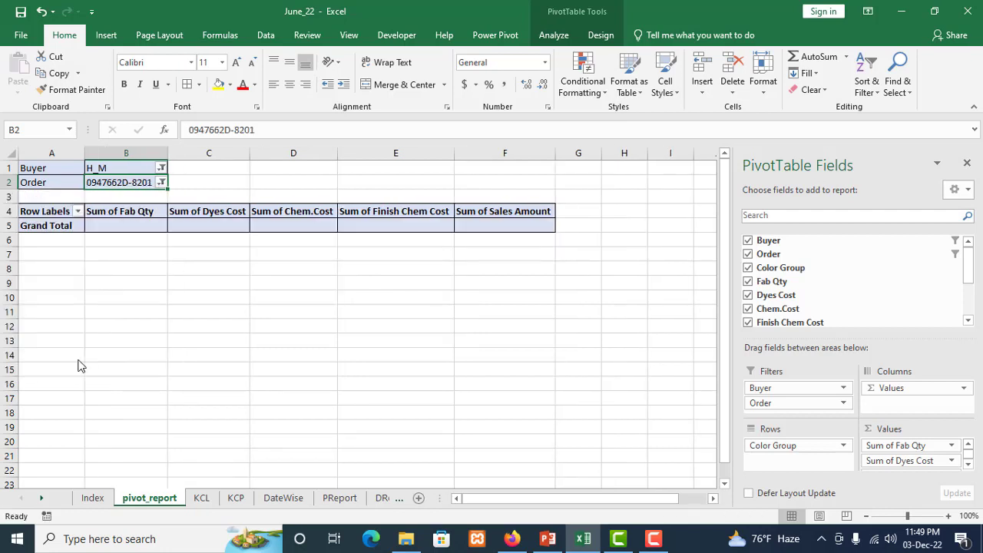
Set the pivot table's Order filter back to the order number with the 6553 suffix
click(161, 184)
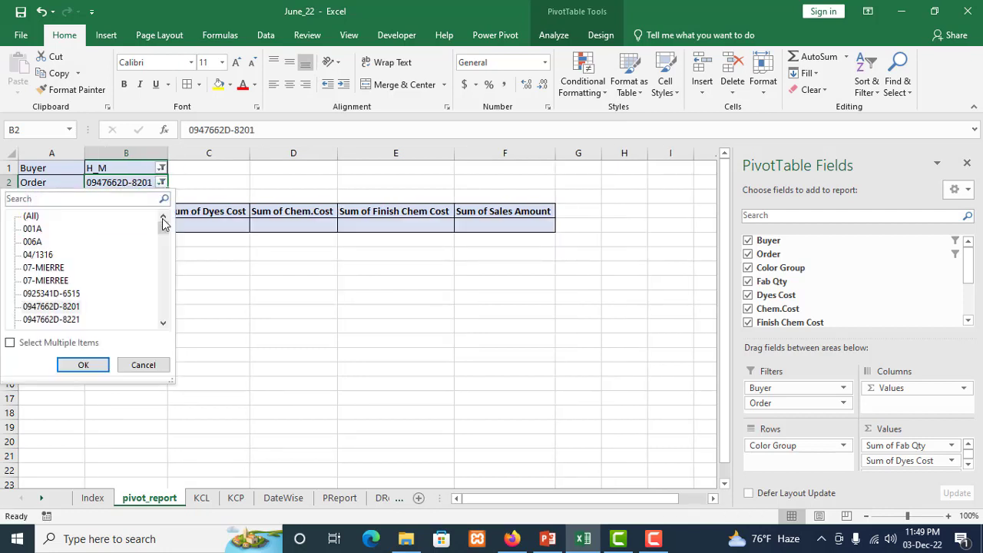
mouse_move(163, 223)
mouse_down()
mouse_move(163, 240)
mouse_move(163, 230)
mouse_up()
click(57, 268)
click(83, 363)
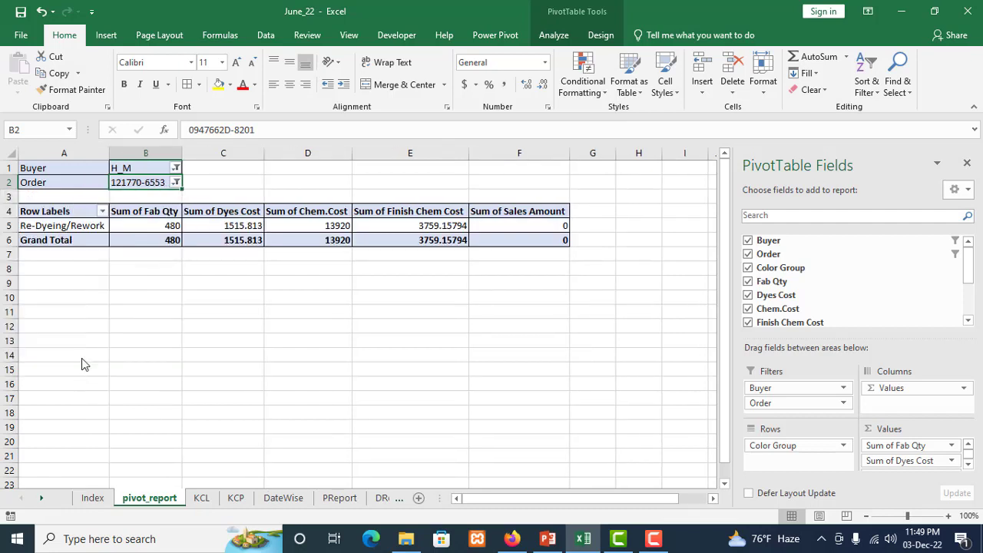
Set the pivot table's Order filter to an order number with the 6563 suffix farther down the list
click(175, 182)
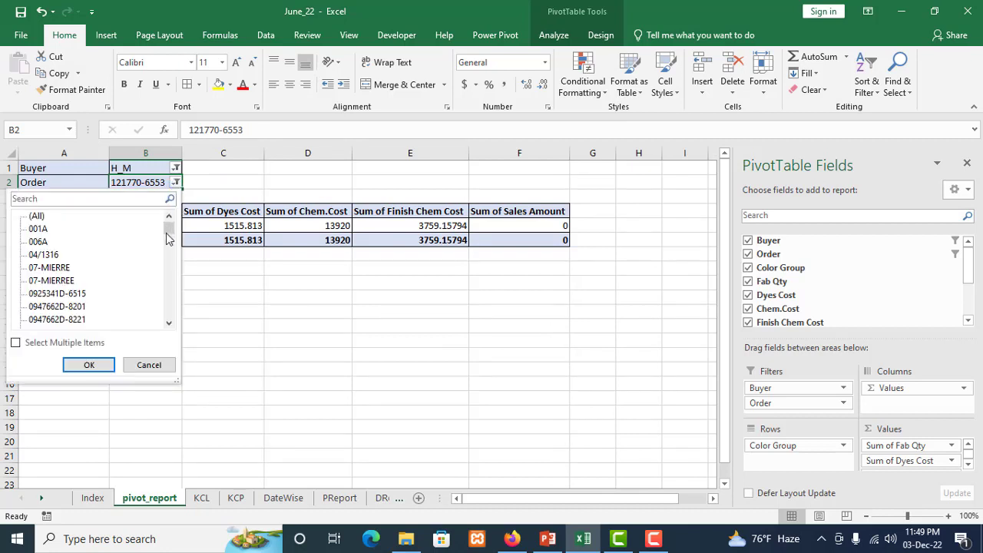
drag(168, 238, 169, 243)
click(69, 295)
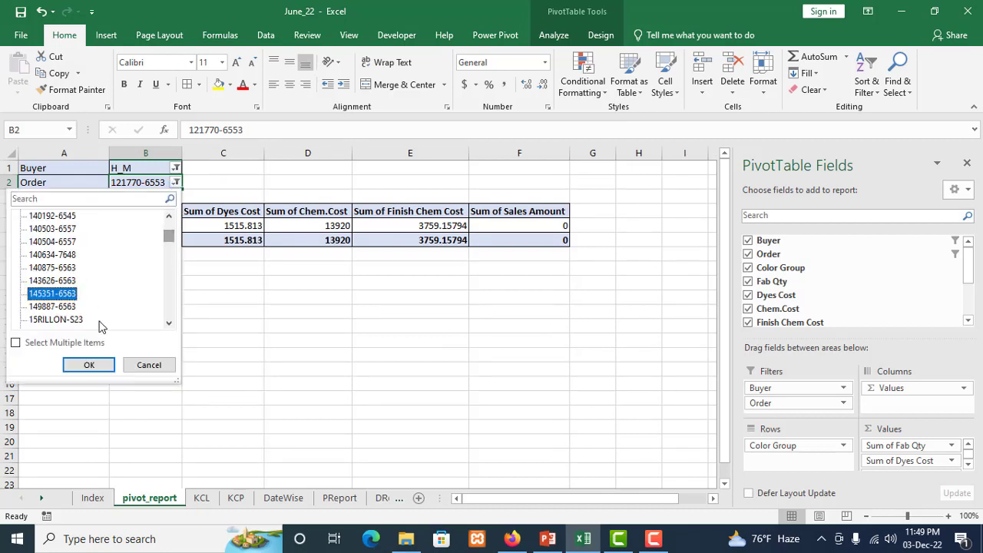
click(89, 364)
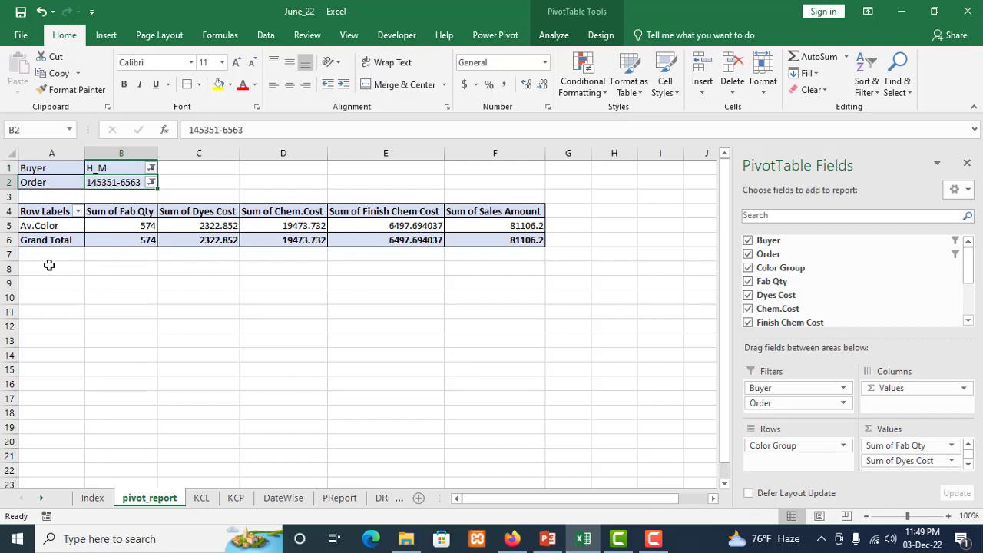
Inspect the dyes cost, chemical cost, finish chemical cost and sales amount of the order's Av.Color row
click(203, 231)
click(257, 224)
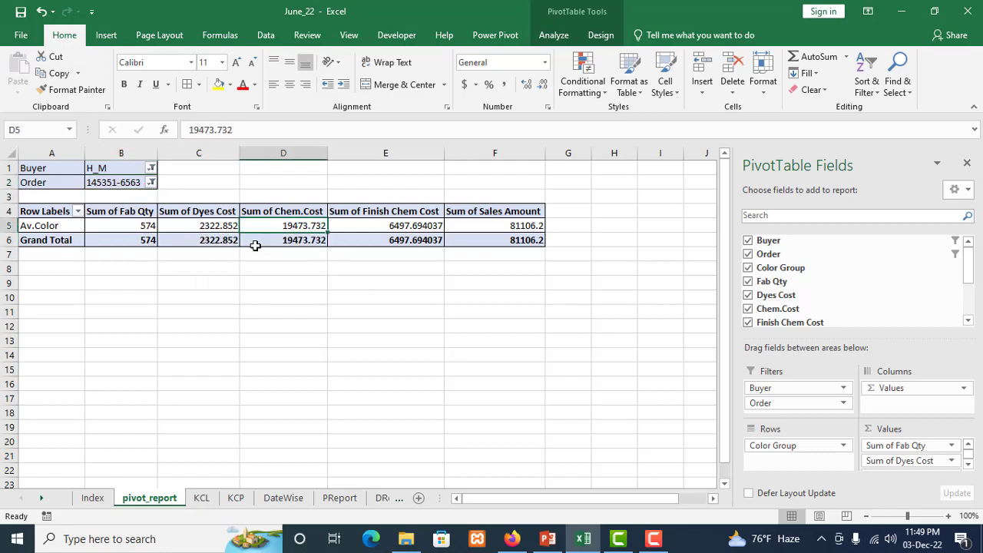
click(386, 225)
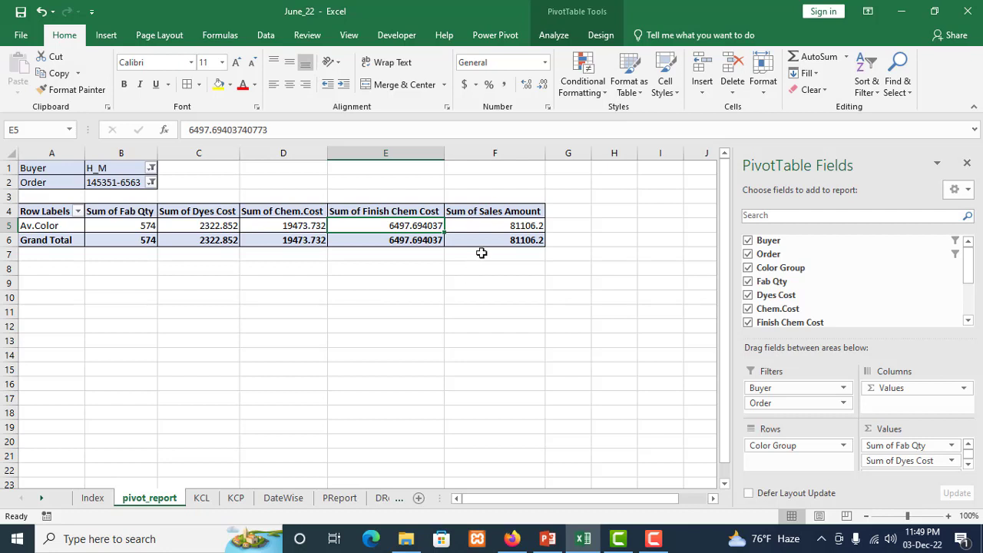
click(484, 225)
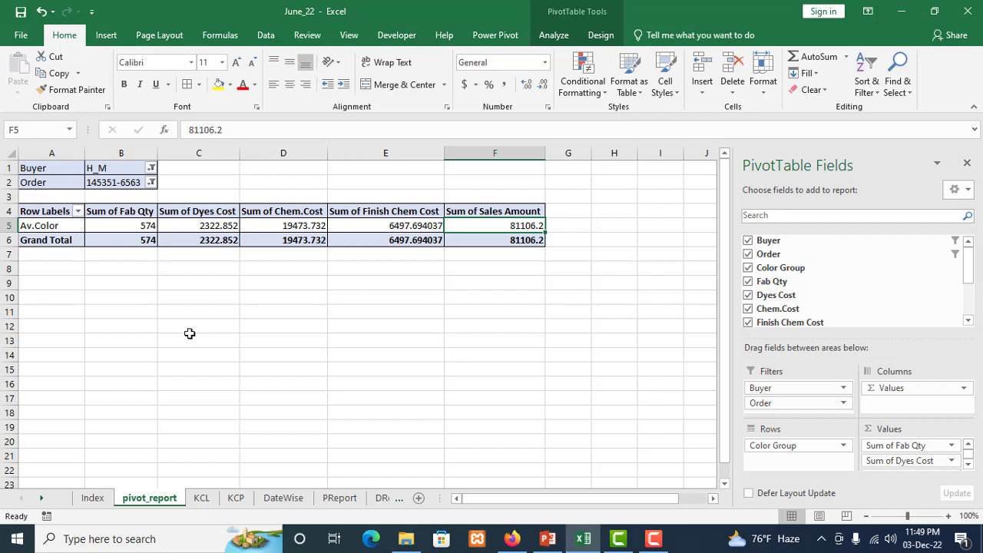
Open the KCL sheet and review the buyer, order and cost records in its source table
click(201, 498)
scroll(228, 344, up, 6)
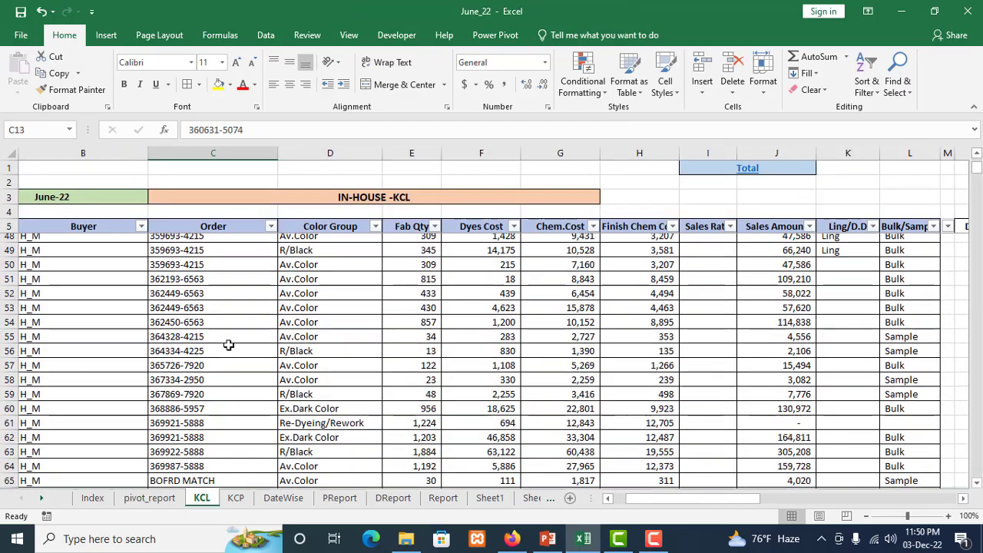
scroll(228, 345, up, 14)
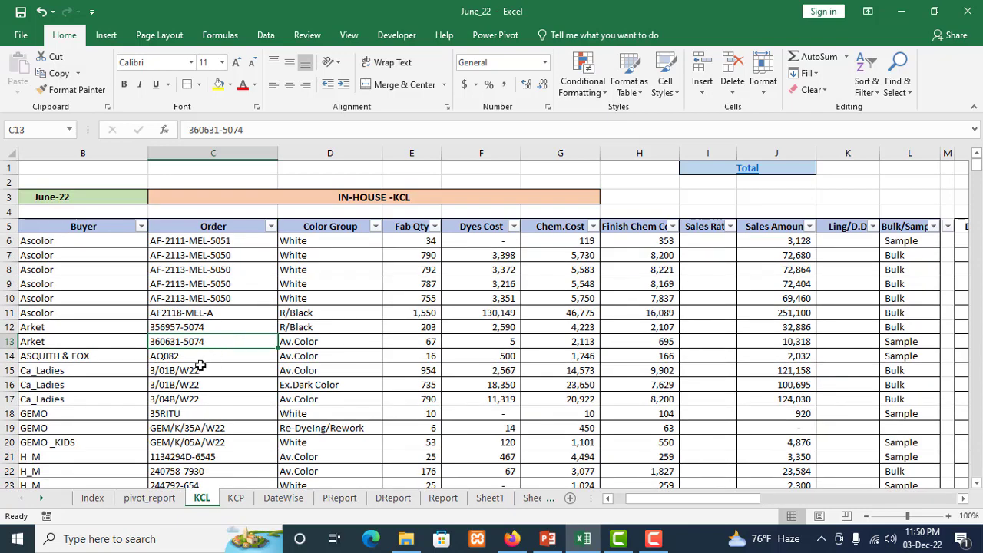
scroll(199, 365, down, 7)
scroll(199, 366, up, 4)
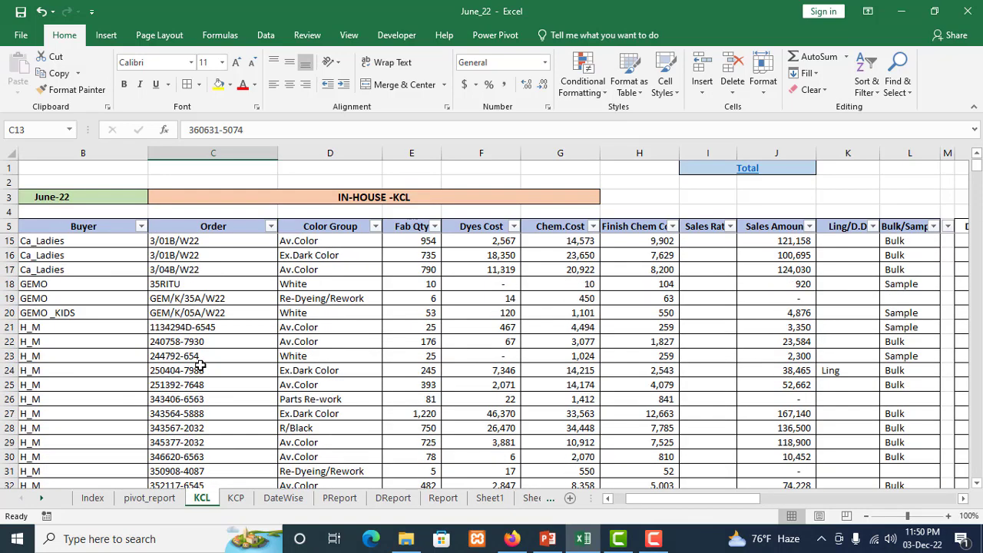
scroll(199, 365, up, 3)
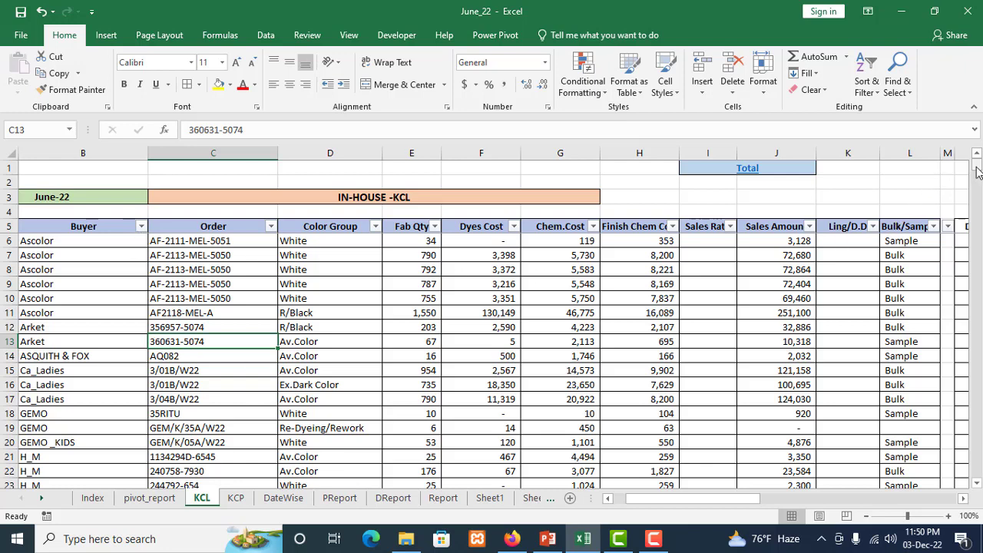
Inspect the Fab Qty total in the summary row at the end of the KCL data
drag(976, 170, 964, 476)
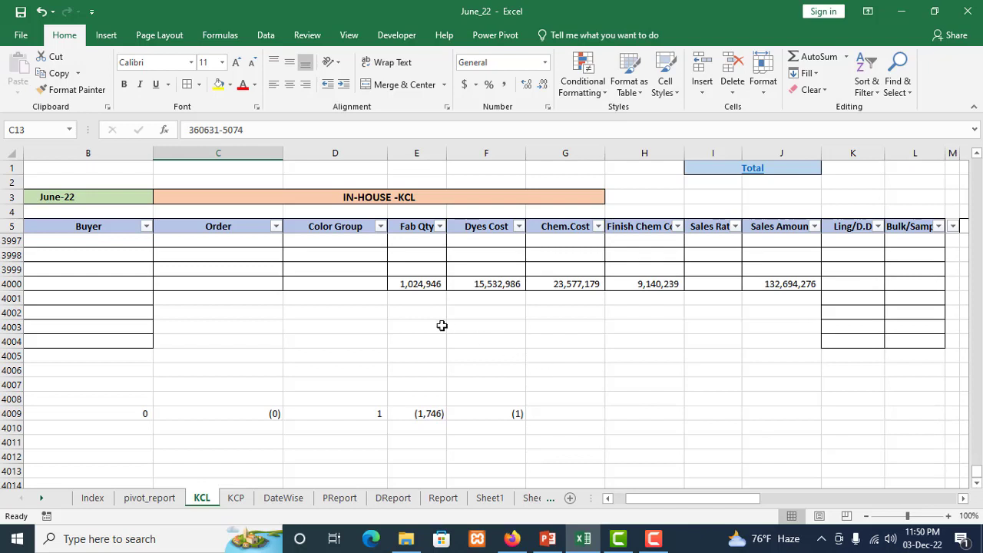
click(420, 286)
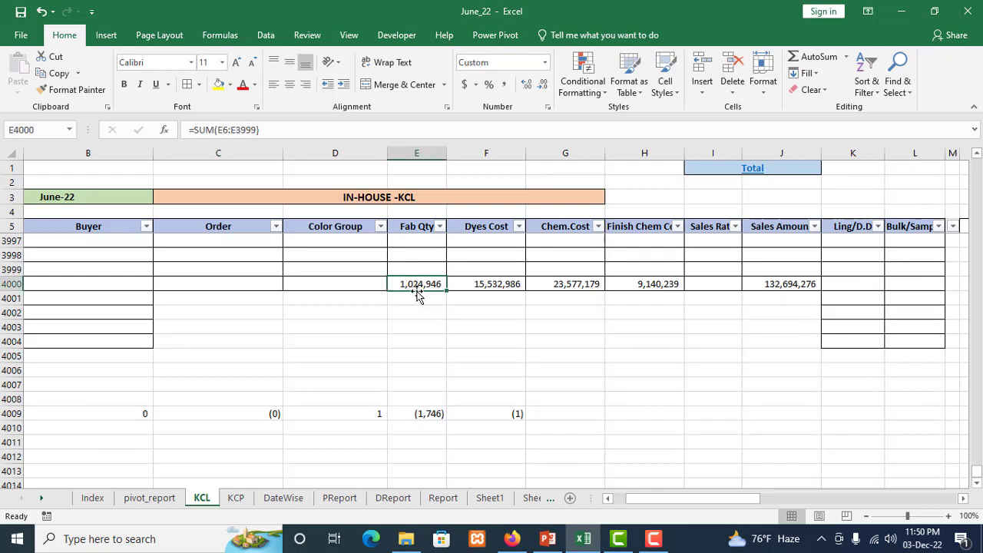
scroll(417, 296, up, 1)
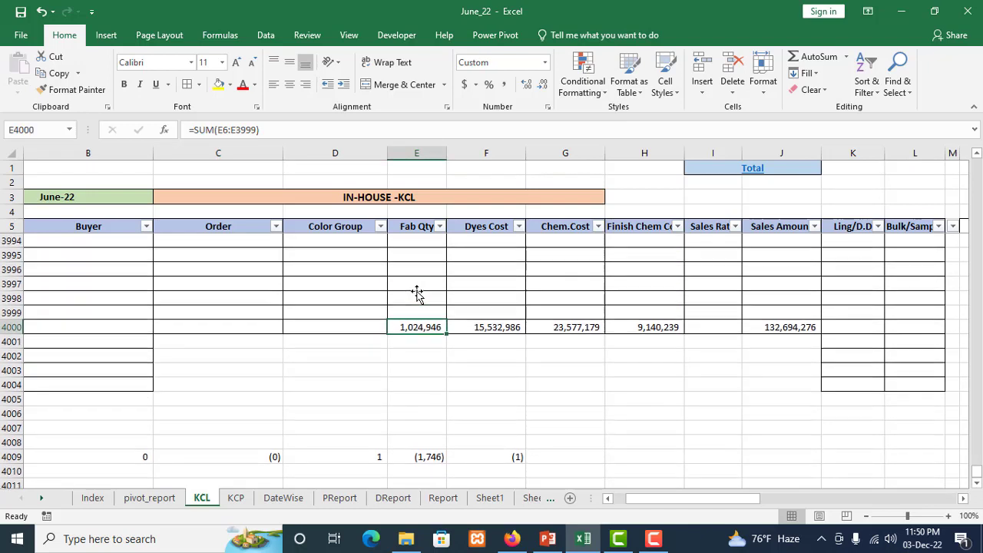
Filter the KCL table's Buyer column to show only CAMAIEU
click(145, 228)
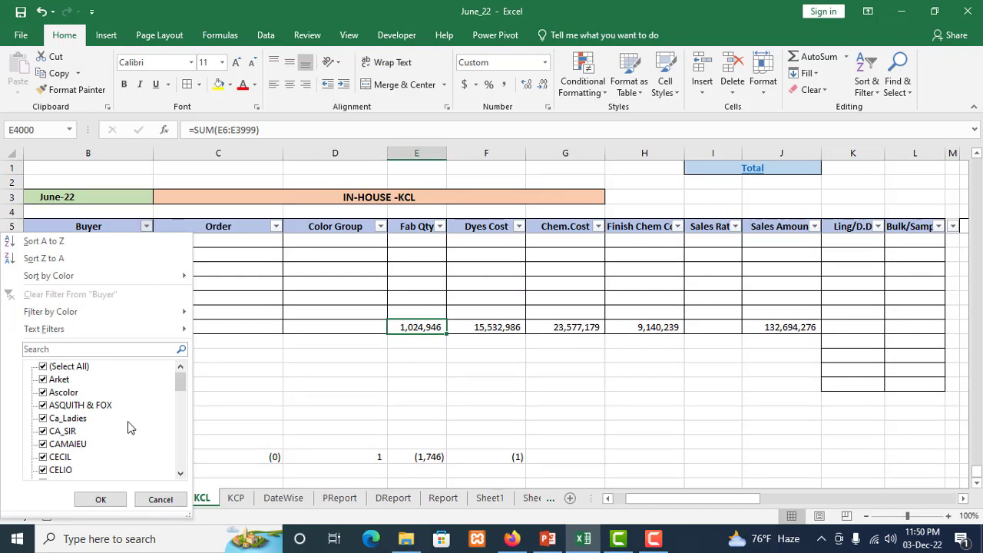
click(51, 368)
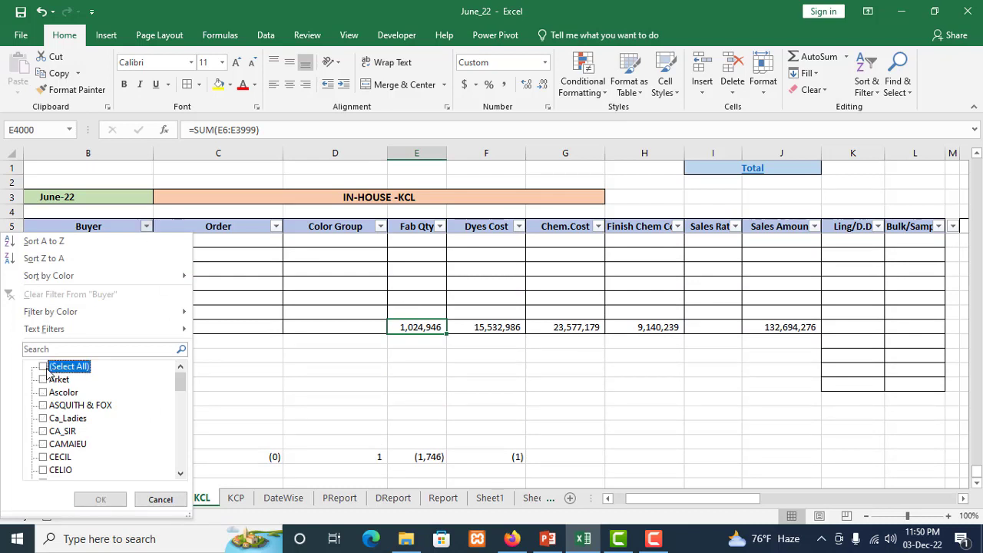
click(43, 445)
click(101, 499)
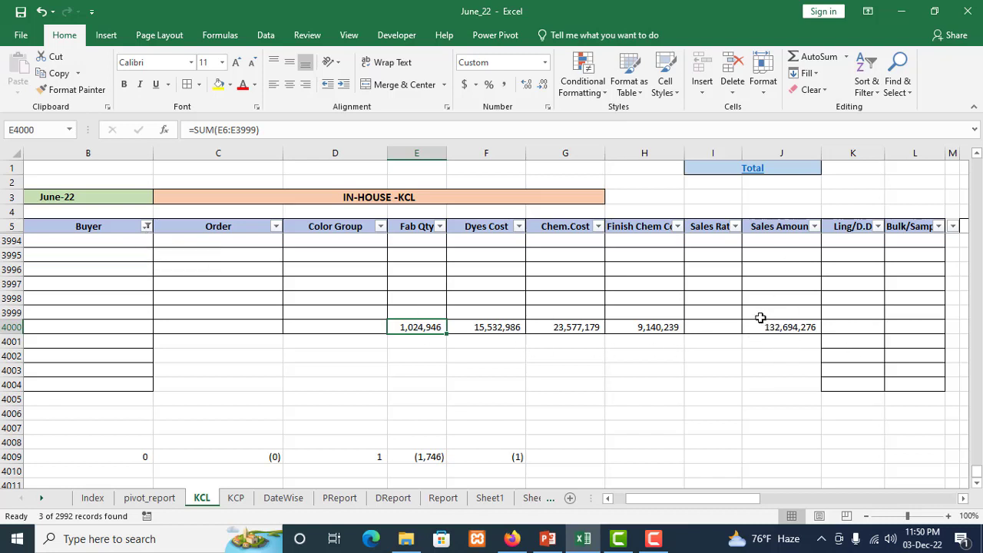
Return to the pivot_report sheet and review the pivot table filtered for the H_M order
click(149, 497)
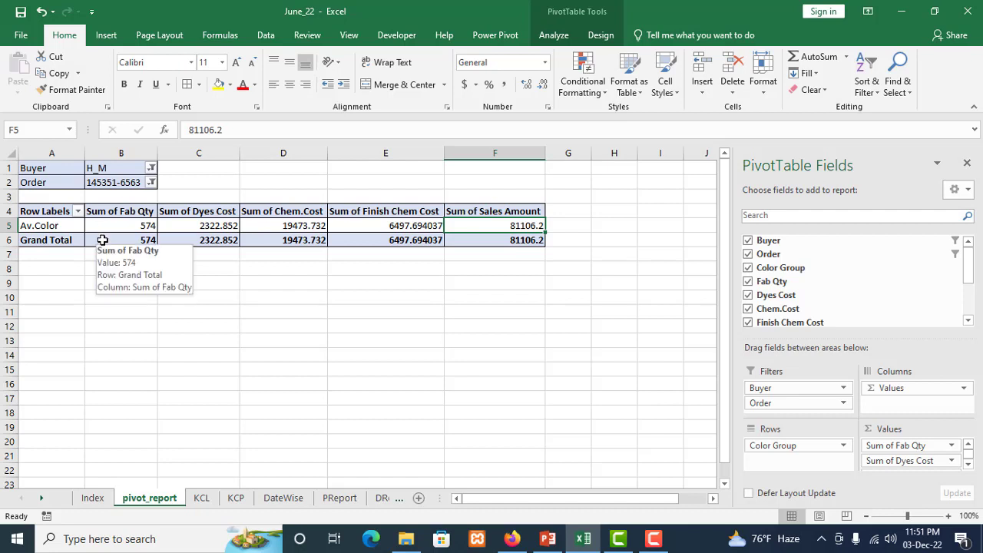
click(432, 283)
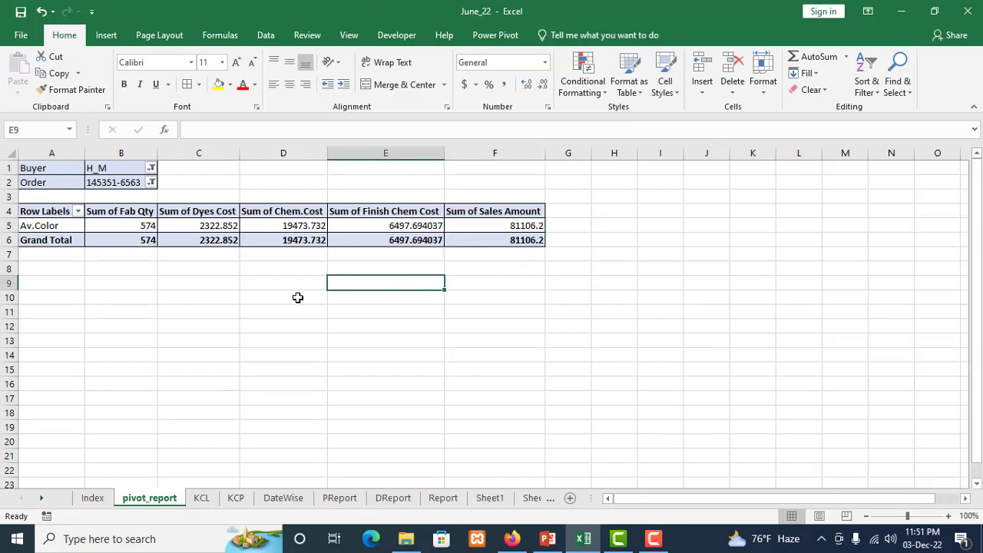
click(294, 298)
click(494, 288)
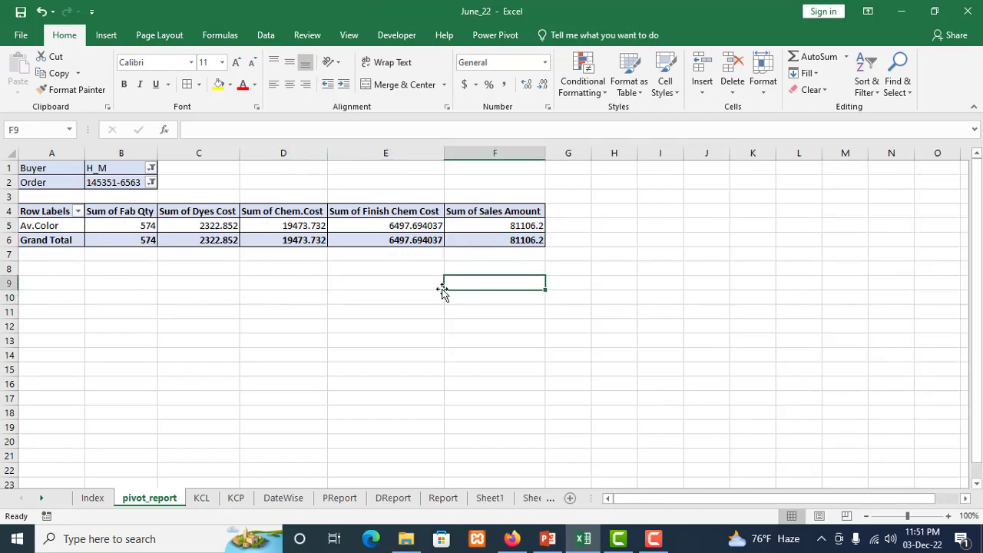
click(283, 272)
click(403, 265)
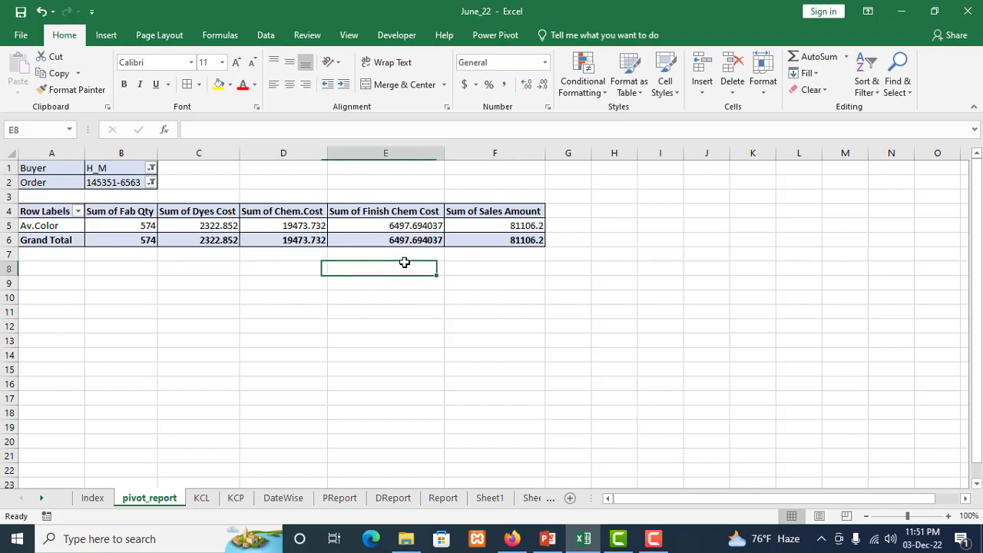
click(371, 284)
click(370, 297)
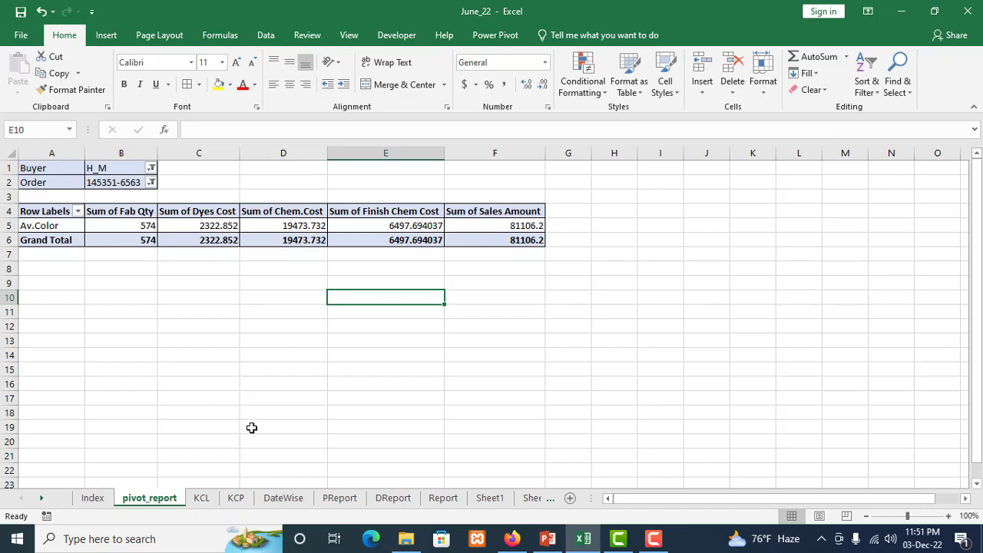
Switch back to the KCL sheet and view the filtered CAMAIEU records at the beginning of the table
click(201, 498)
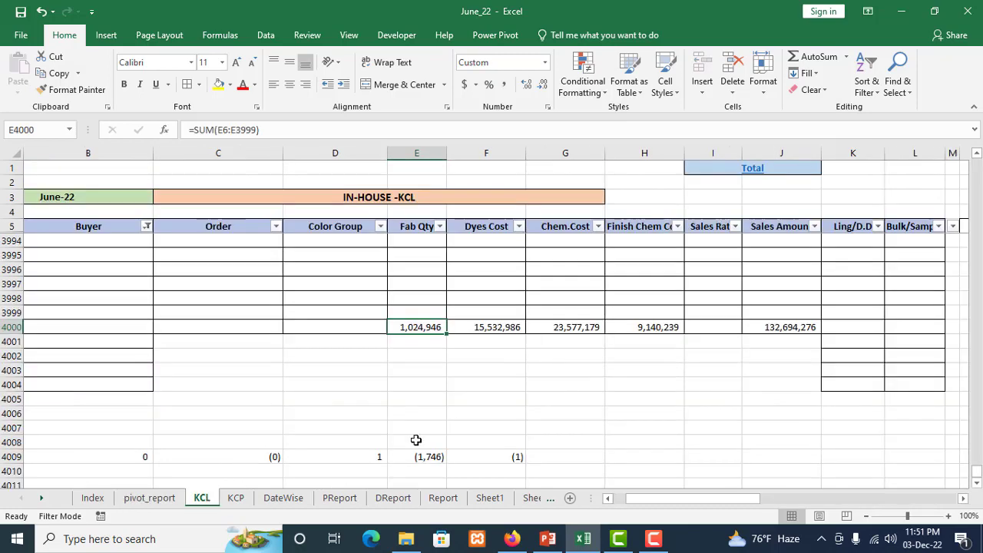
scroll(415, 440, up, 1)
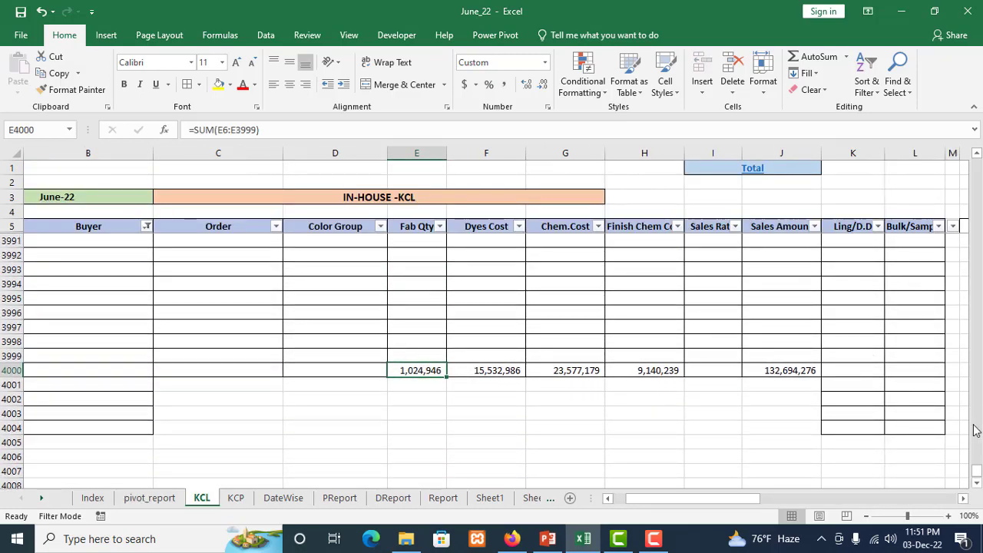
drag(977, 472, 976, 185)
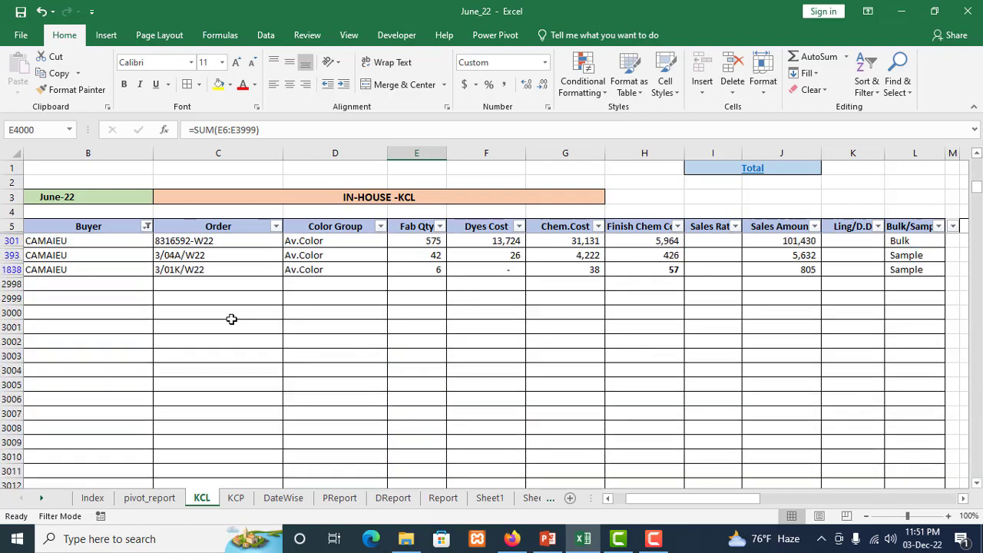
Show all buyers again in the KCL table's Buyer filter and return to the first records and columns
click(146, 225)
click(46, 367)
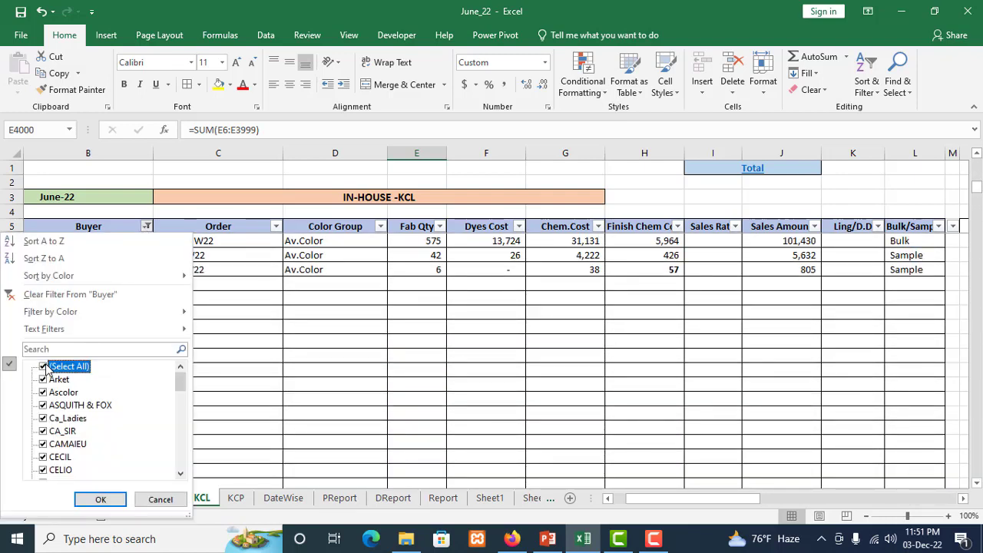
click(99, 499)
scroll(185, 345, up, 7)
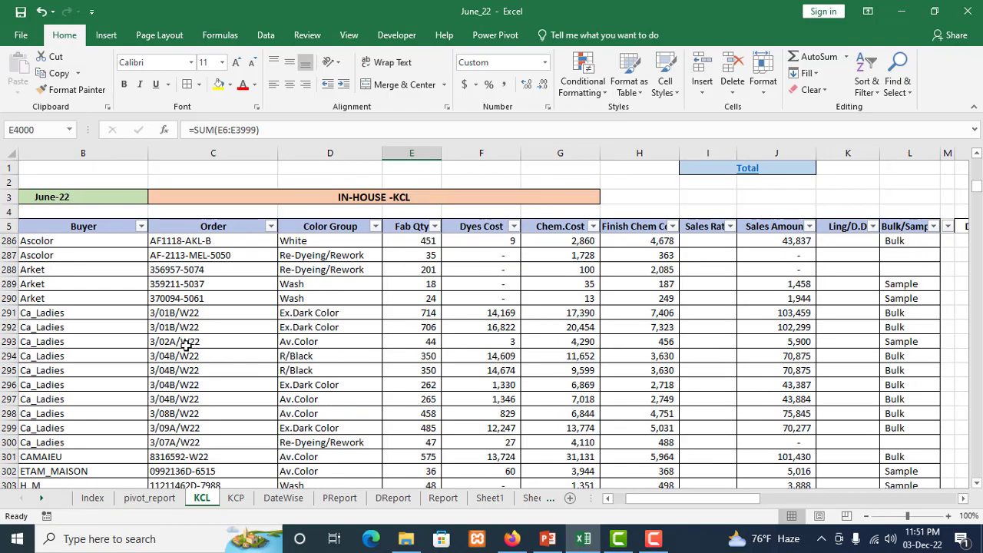
drag(975, 197, 975, 166)
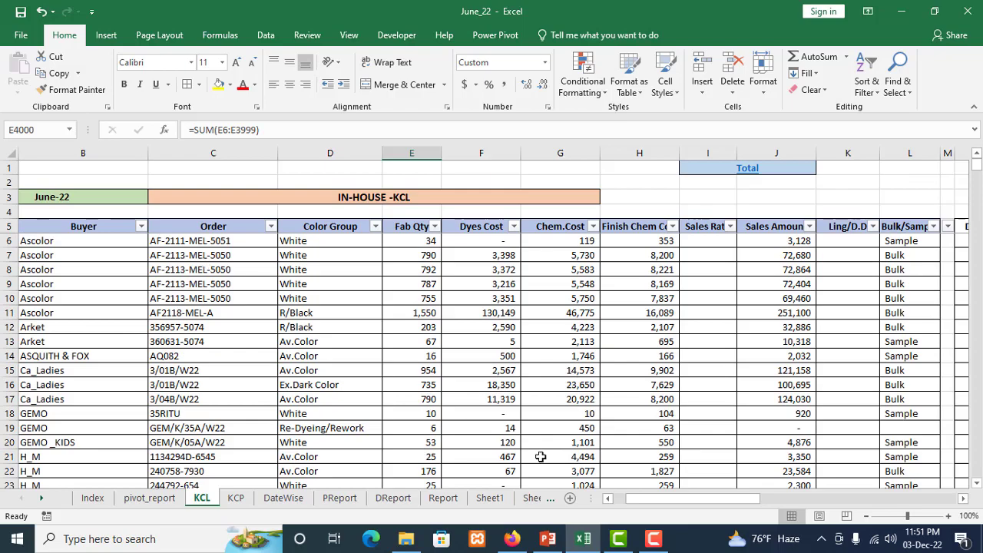
drag(720, 499, 637, 492)
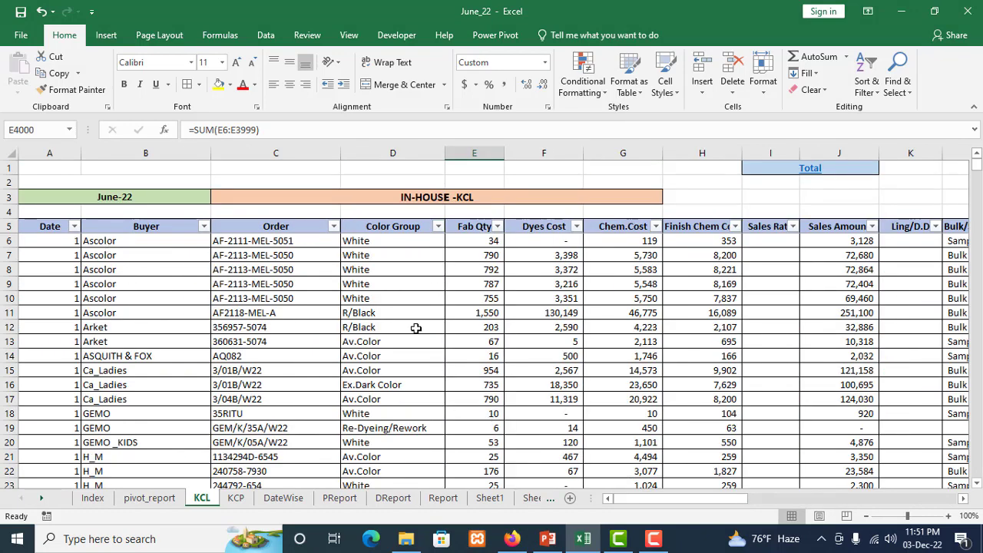
drag(658, 496, 633, 496)
Create a PivotTable on a new worksheet from the KCL data range B5:L3623, from the Buyer through the Bulk/Sample column
click(138, 257)
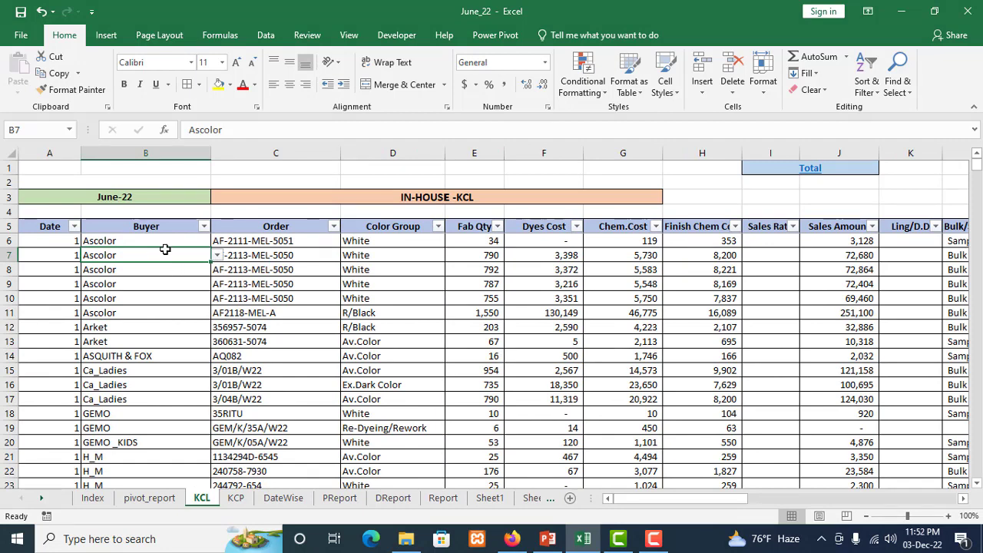
click(159, 271)
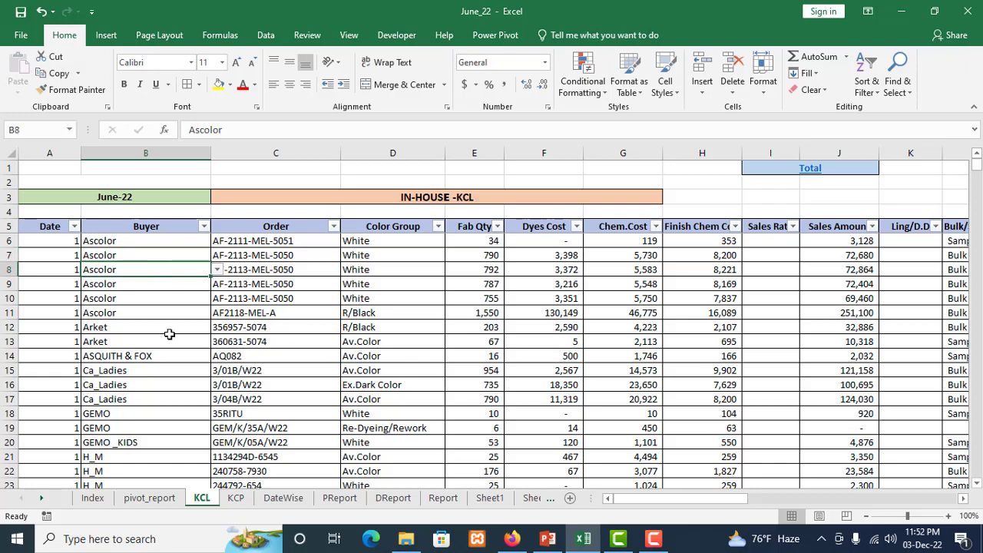
click(106, 36)
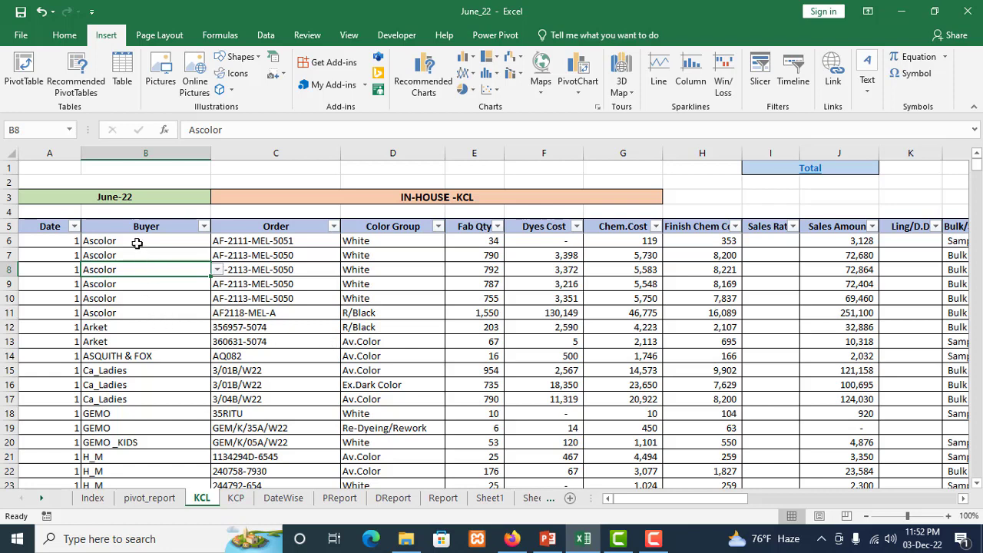
drag(134, 228, 639, 549)
drag(638, 545, 643, 552)
mouse_move(649, 491)
mouse_down()
mouse_move(626, 522)
mouse_move(622, 503)
mouse_move(640, 496)
mouse_move(644, 475)
mouse_up()
scroll(644, 475, up, 4)
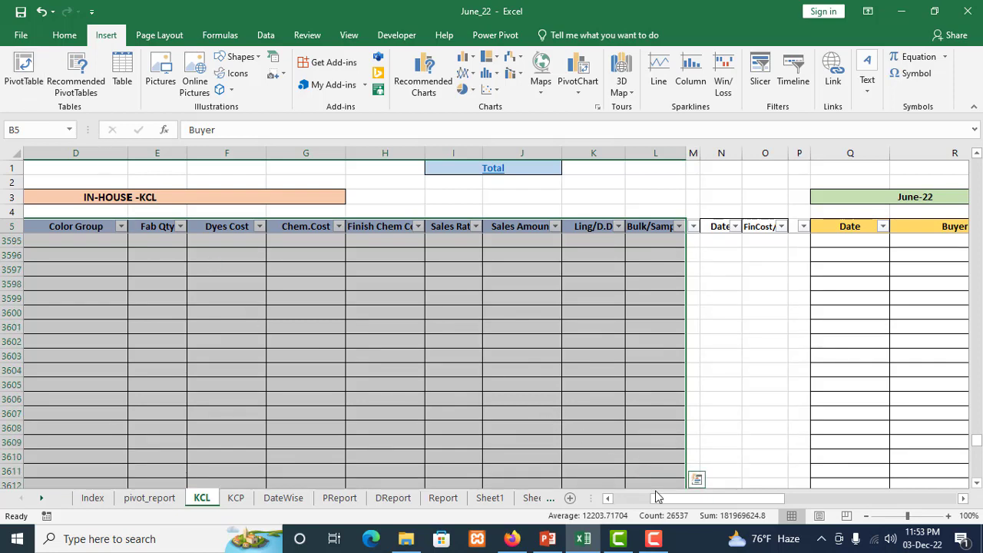
drag(656, 499, 625, 502)
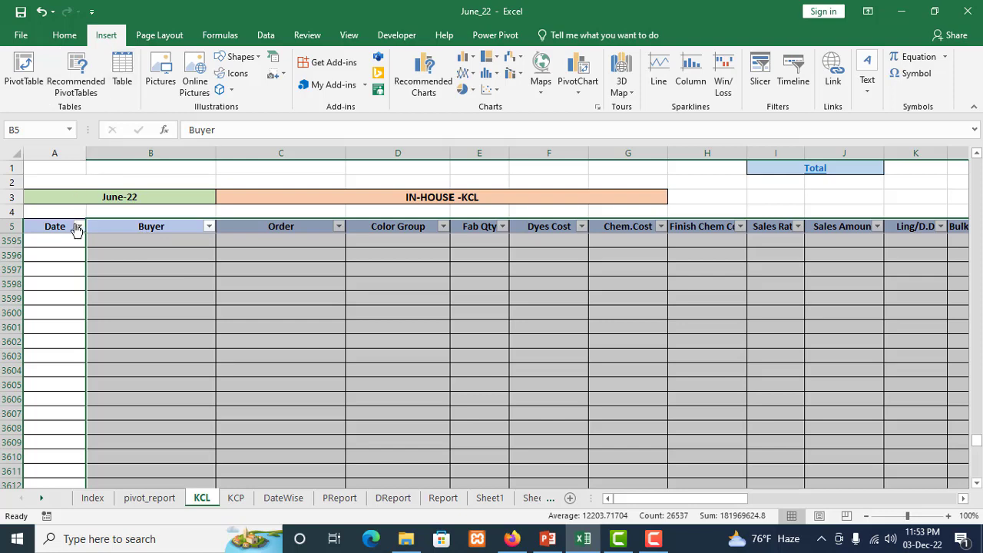
click(24, 69)
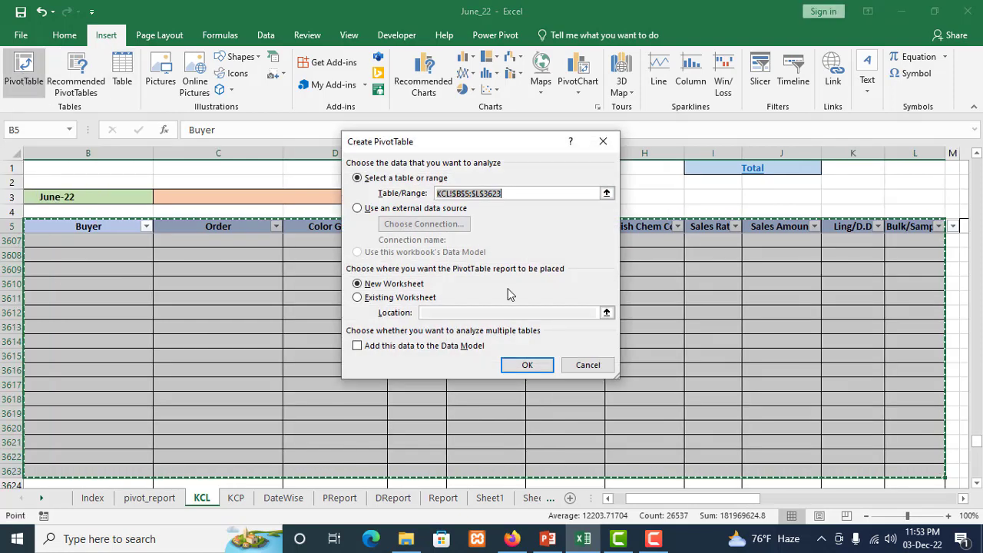
drag(502, 146, 485, 174)
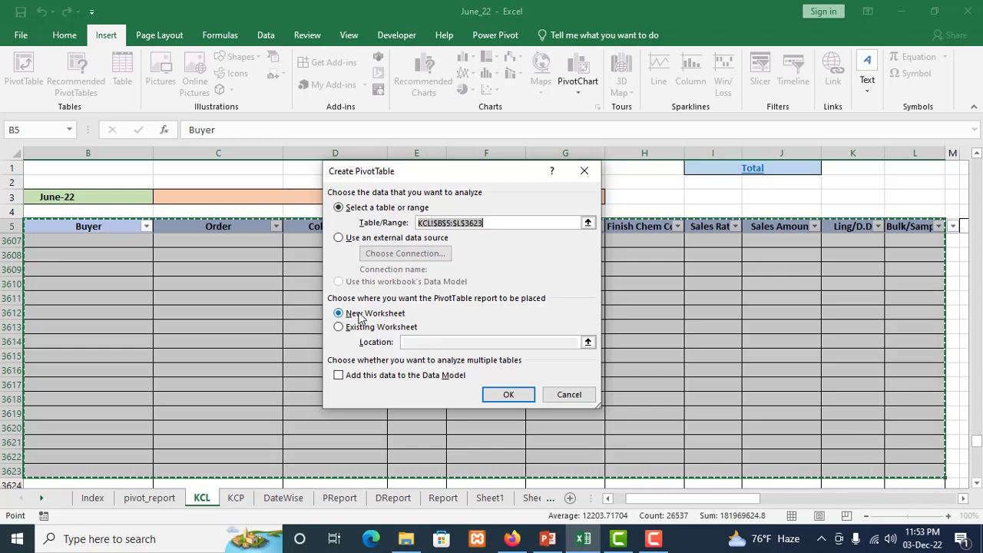
click(506, 394)
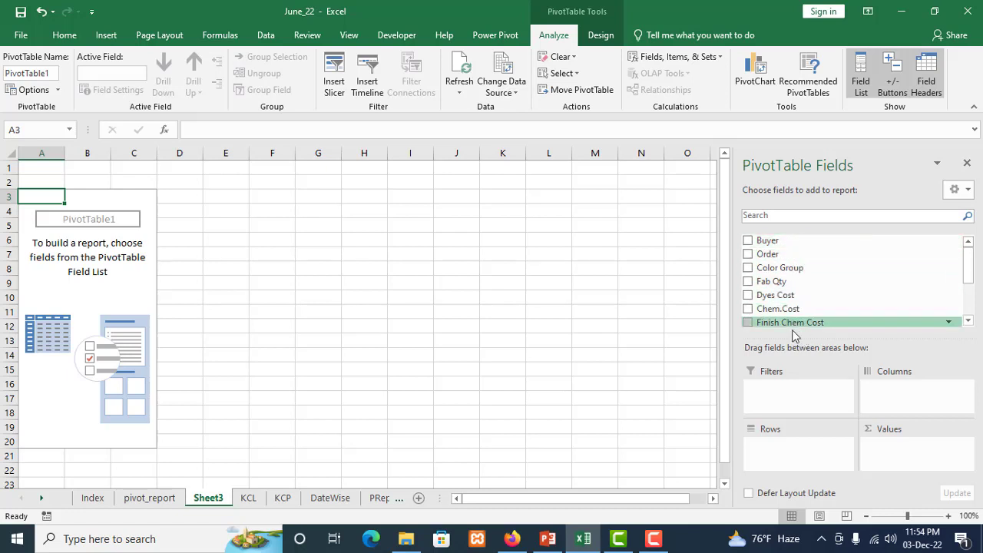
Set Buyer and Order as report filters of the new PivotTable and Color Group as its row field
click(72, 258)
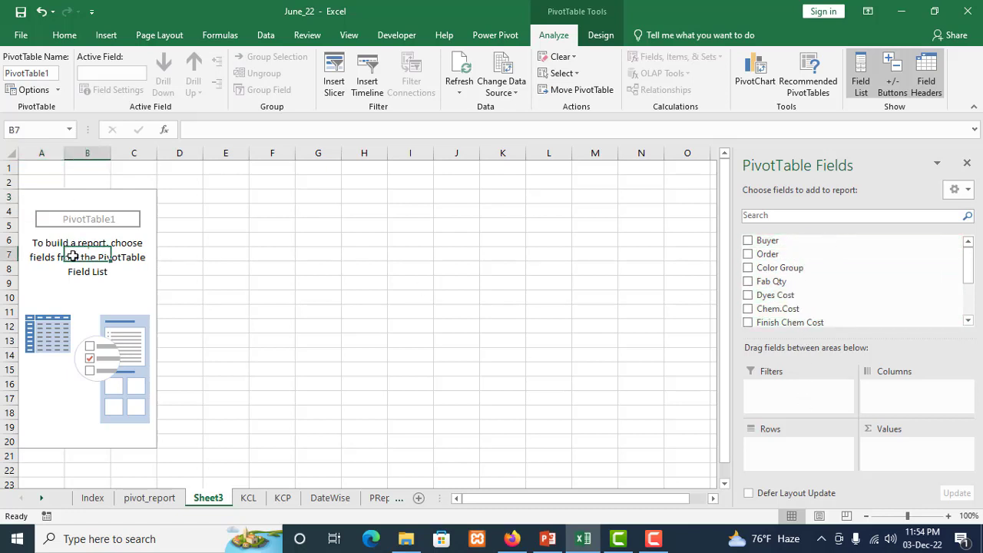
click(84, 317)
click(85, 263)
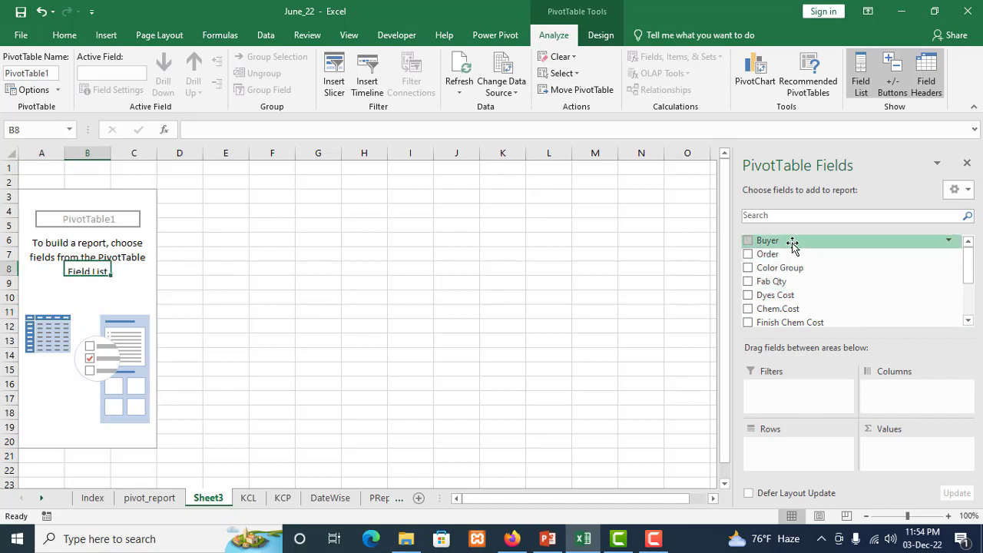
drag(805, 244, 795, 393)
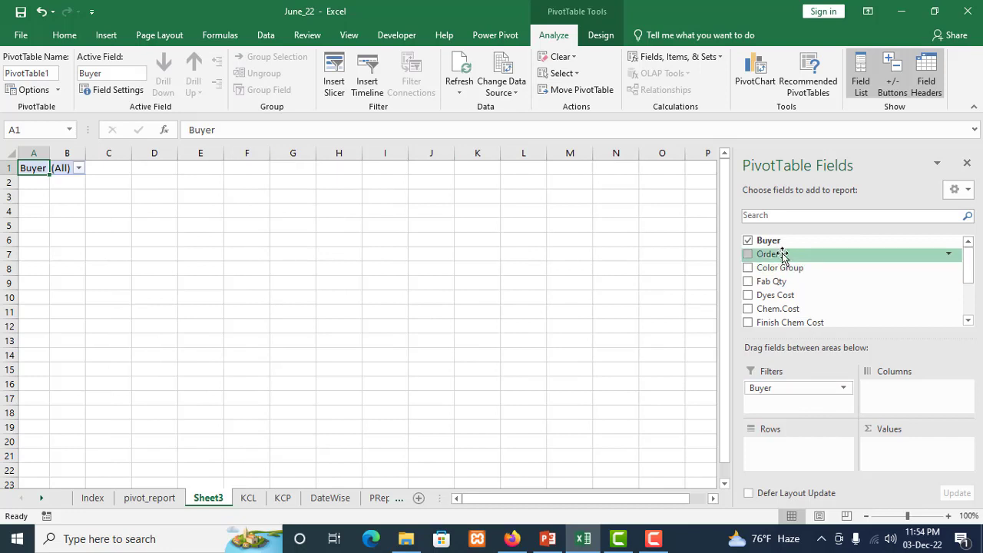
drag(787, 258, 797, 402)
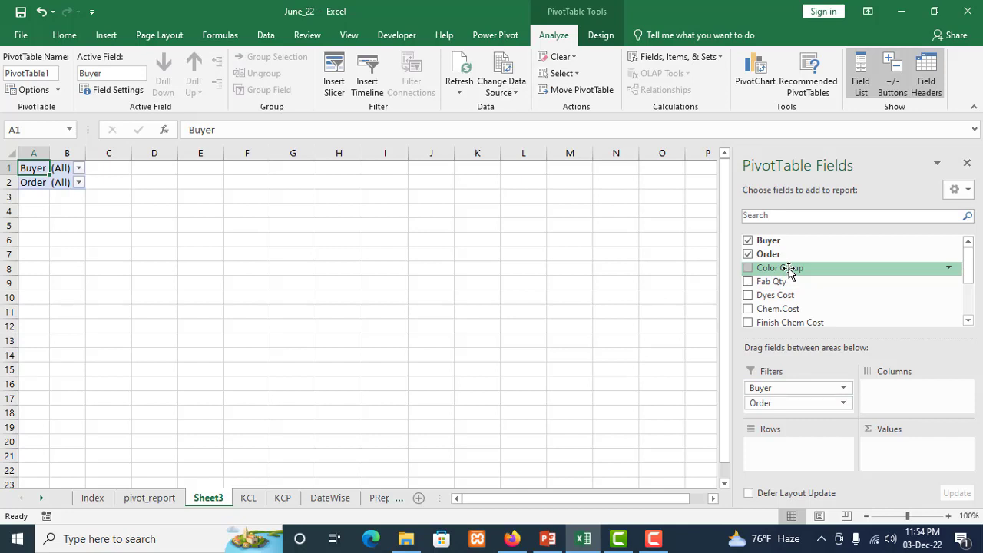
drag(789, 273, 795, 449)
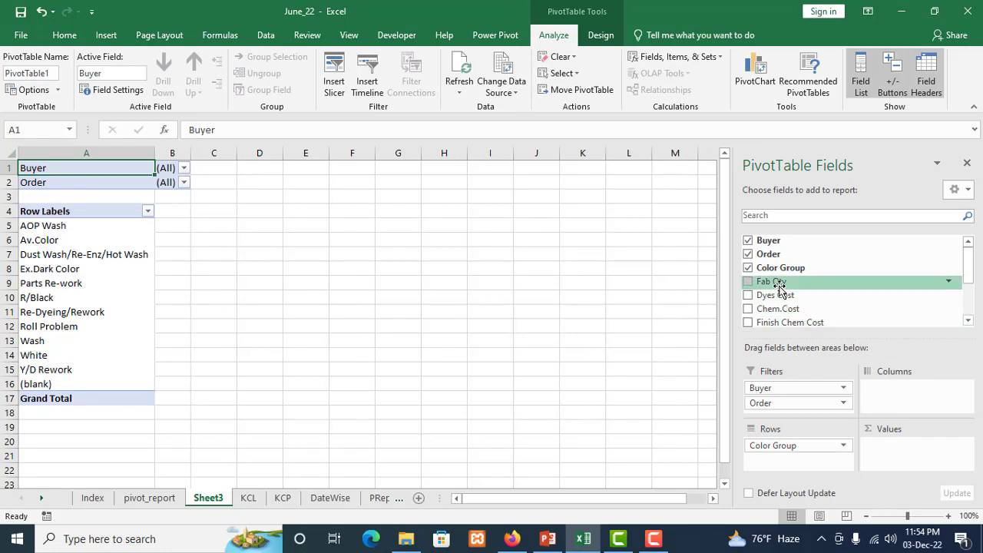
Add Fab Qty, Dyes Cost, Chem.Cost, Finish Chem Cost and Sales Amount as summed values of the PivotTable
drag(778, 282, 883, 447)
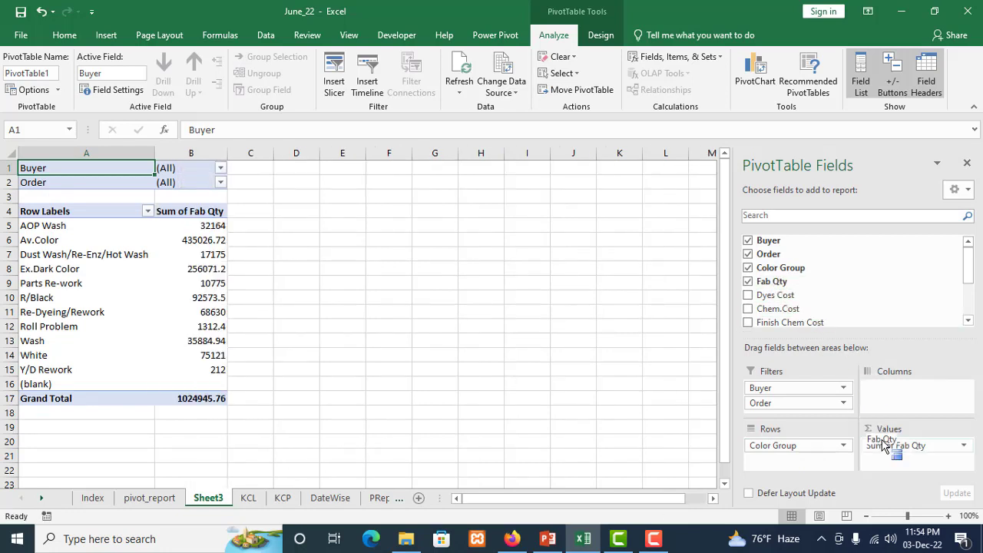
drag(780, 296, 910, 457)
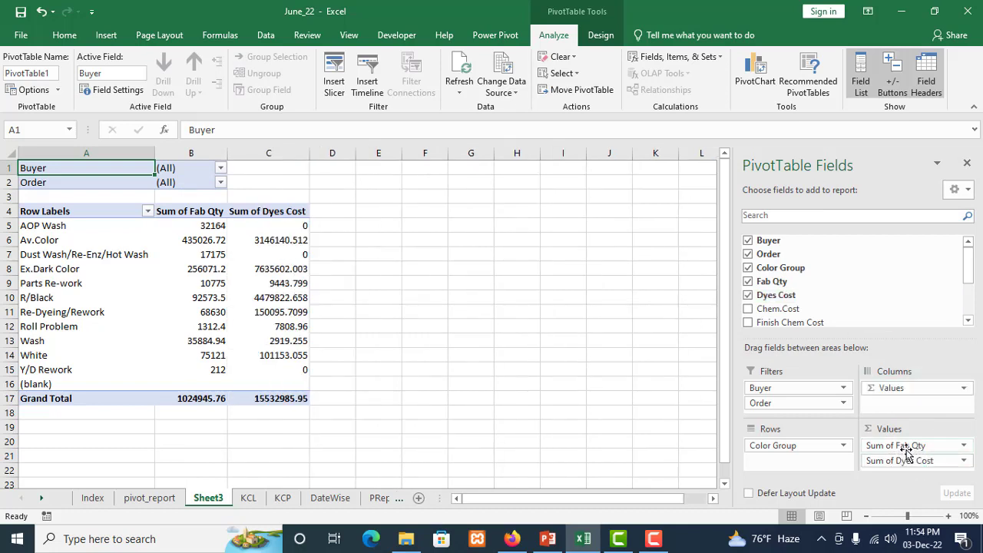
click(748, 310)
scroll(815, 307, down, 2)
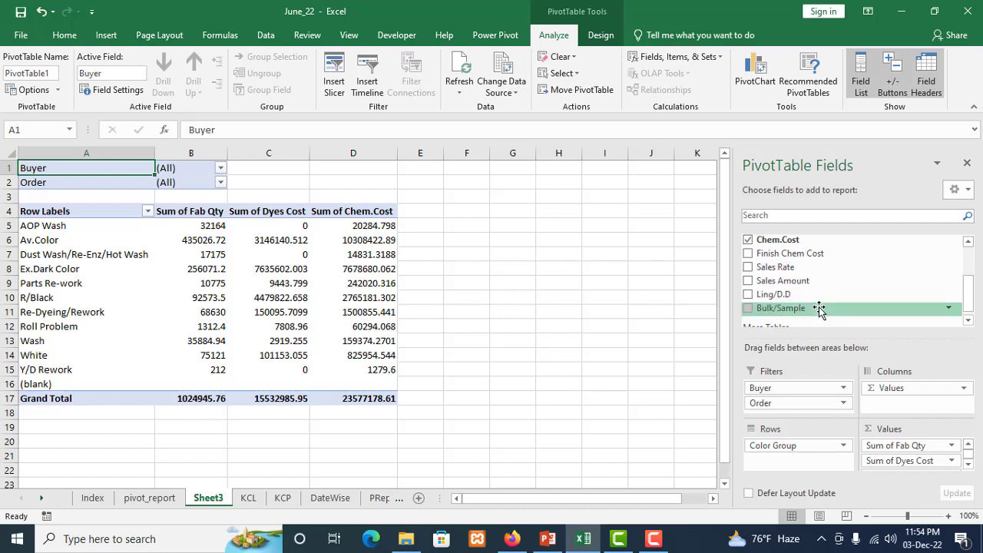
click(749, 256)
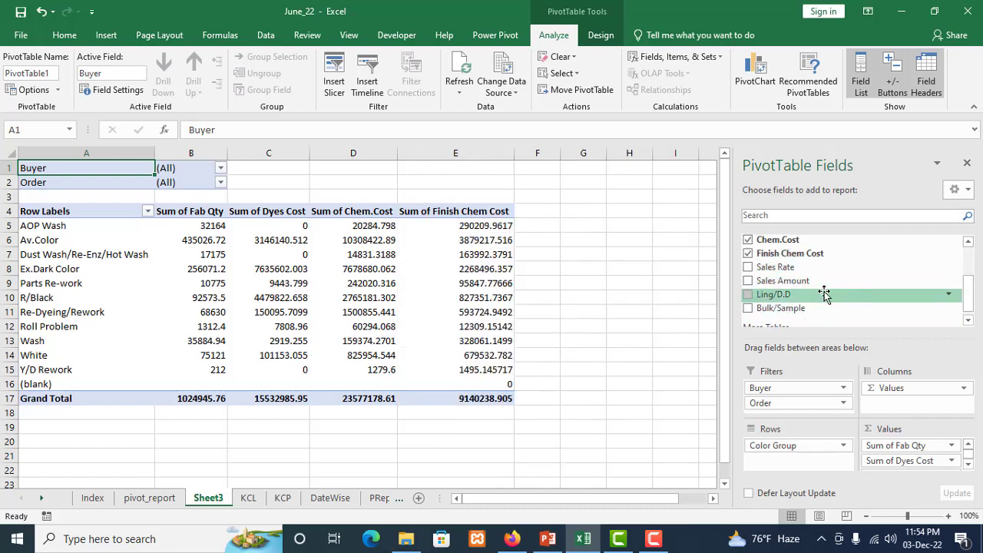
click(749, 281)
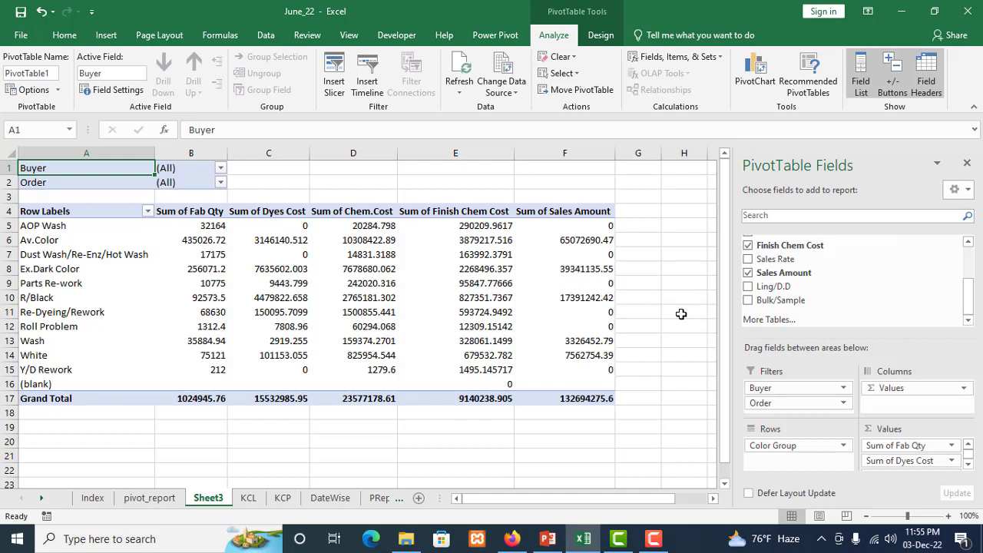
Review the summary calculation options in the Fab Qty value field settings and close them without changes
scroll(860, 294, up, 3)
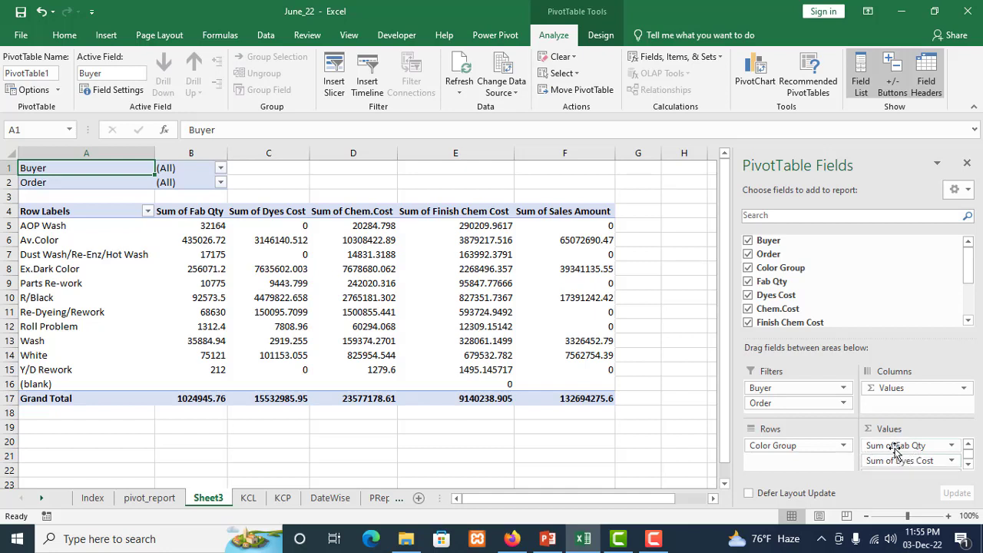
click(951, 446)
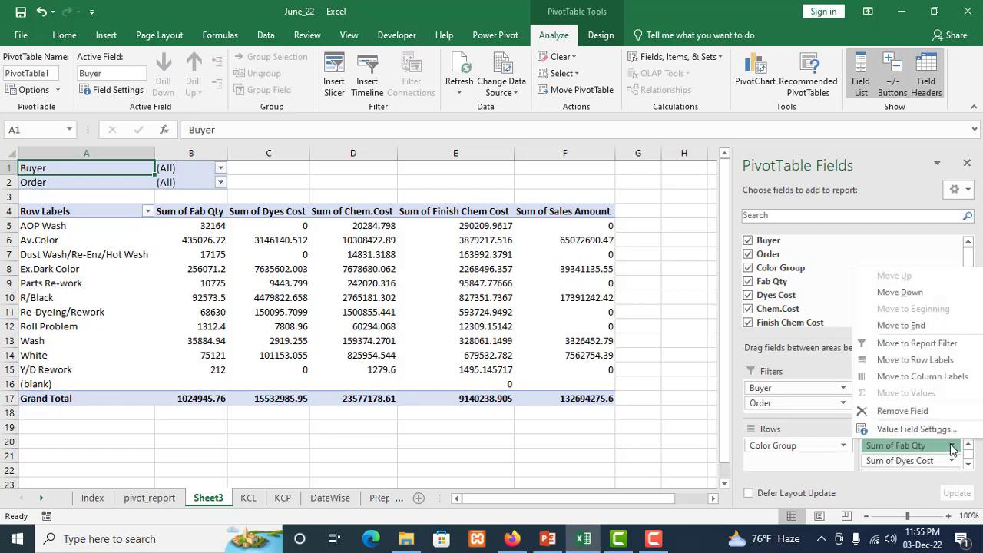
click(915, 429)
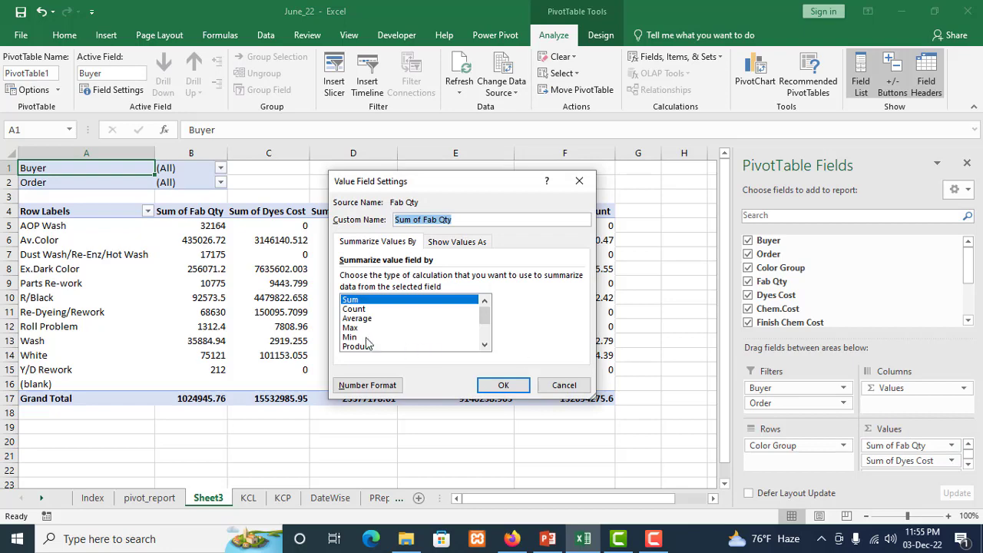
click(564, 385)
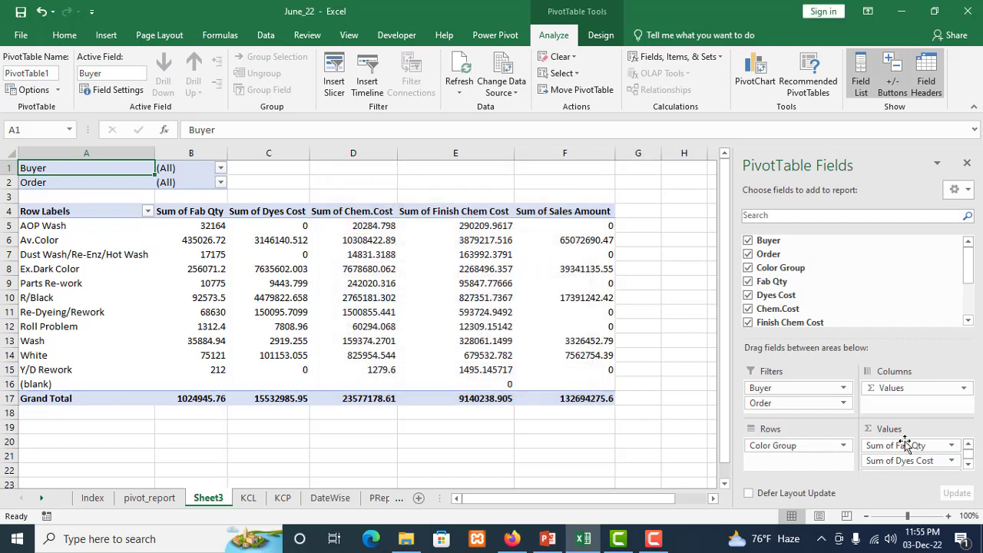
click(637, 283)
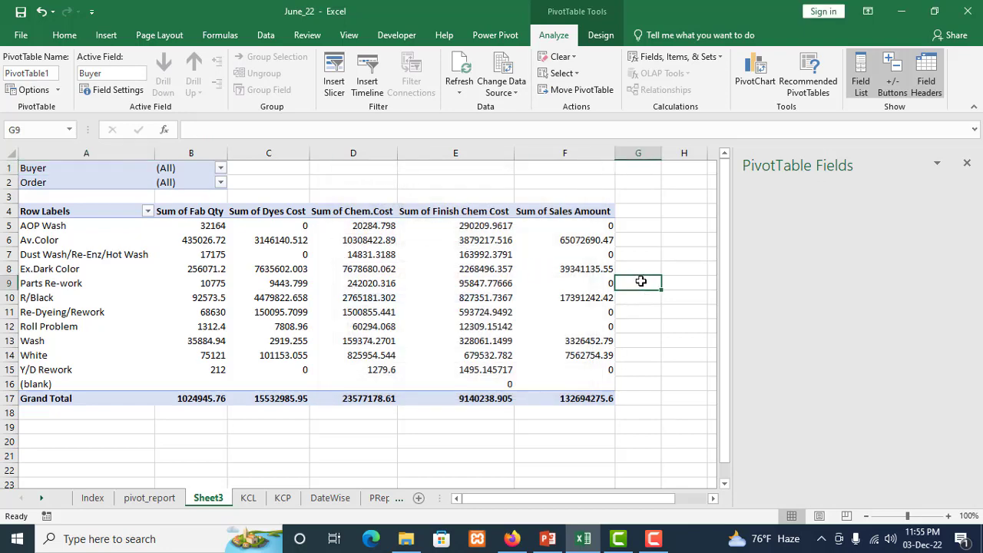
Filter the new PivotTable to show only the buyer Arket
click(72, 168)
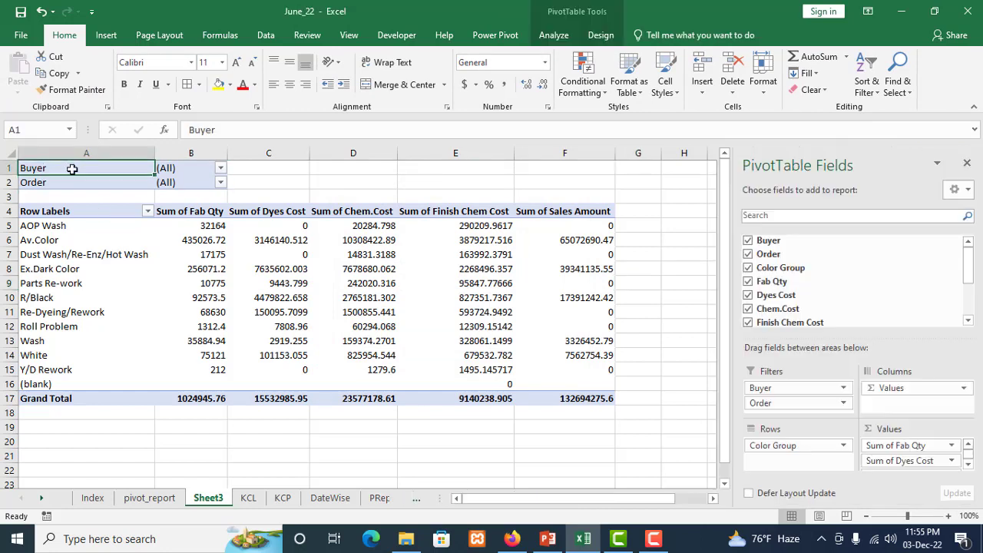
click(220, 171)
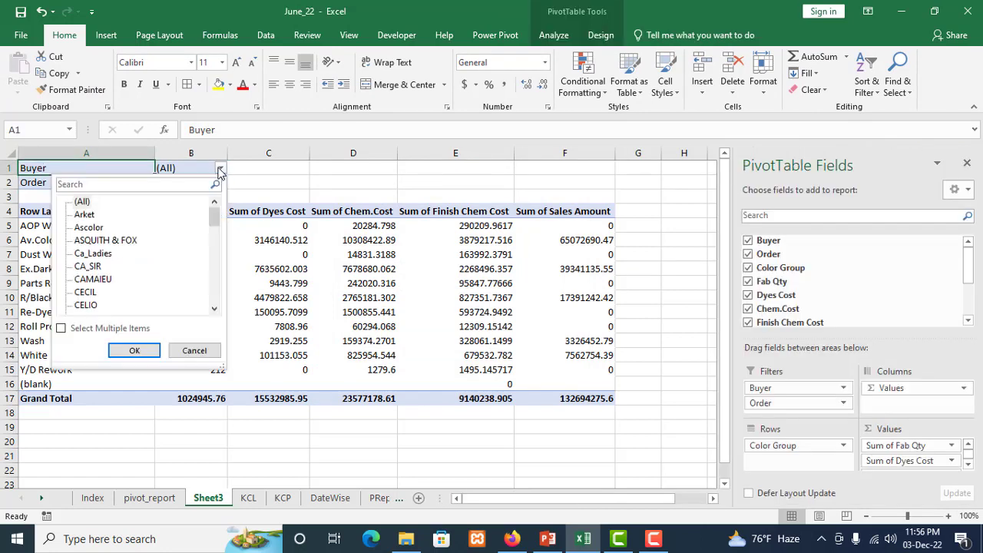
click(106, 218)
click(84, 214)
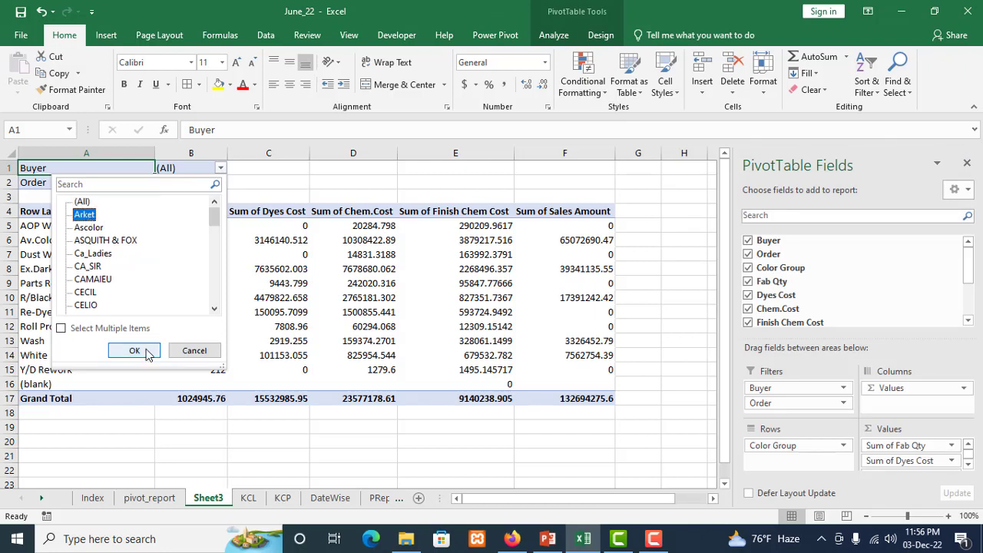
click(136, 350)
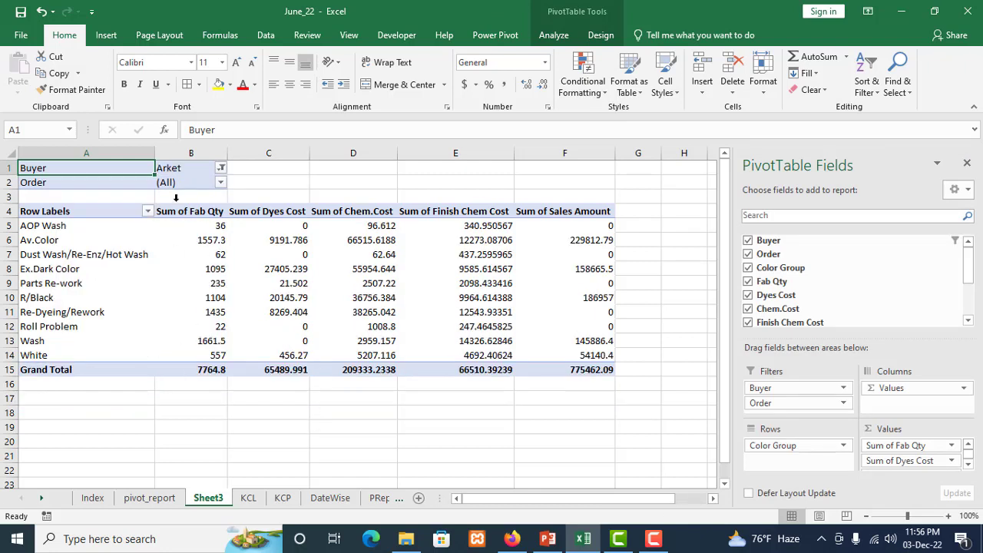
Switch the PivotTable's Buyer filter to CA_SIR
click(221, 169)
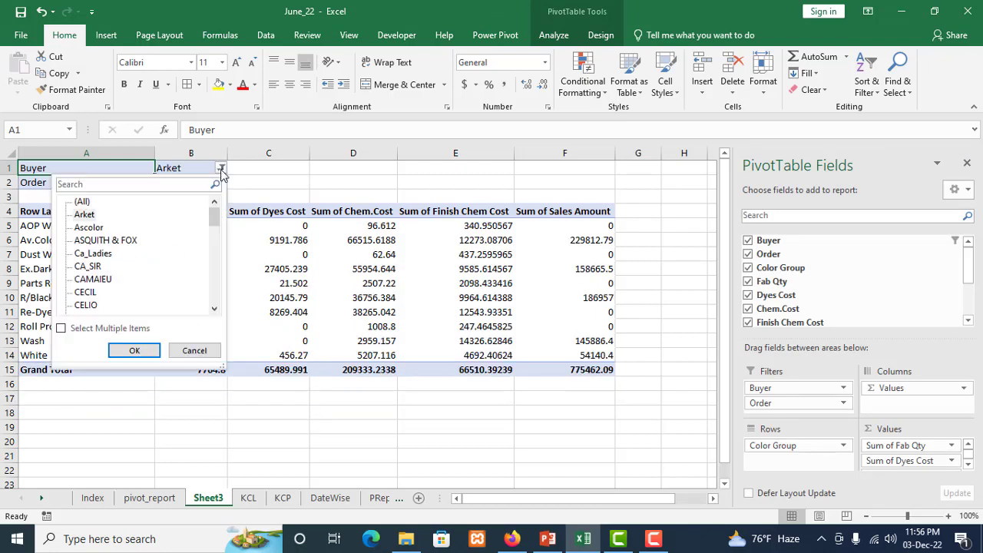
click(94, 266)
click(129, 350)
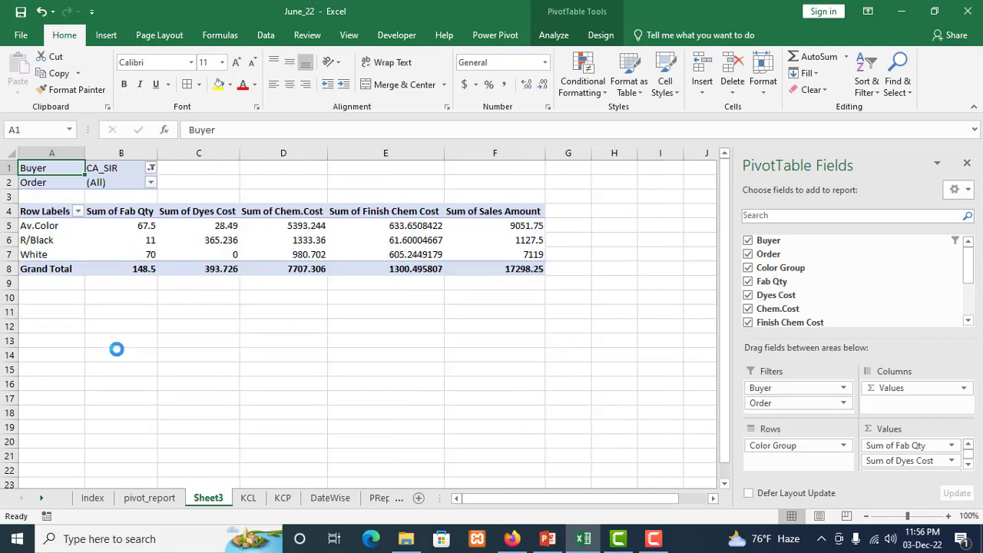
Switch the PivotTable's Buyer filter to MONOPRIX
click(150, 169)
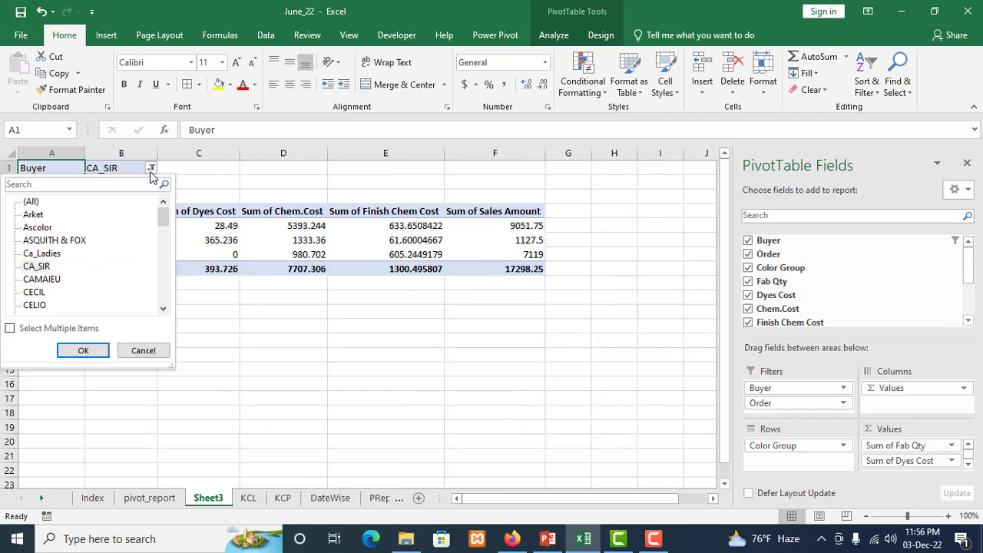
drag(163, 227, 164, 261)
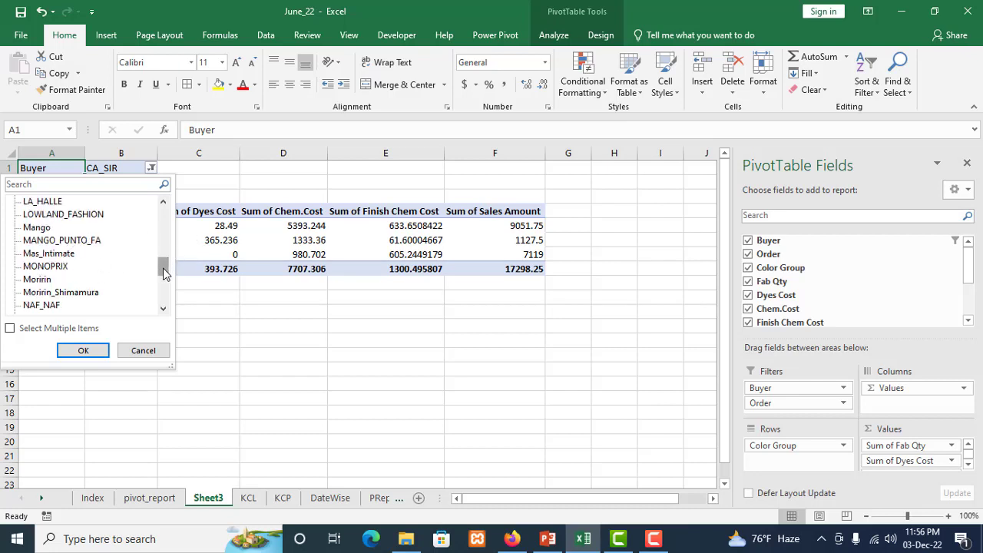
drag(164, 274, 163, 289)
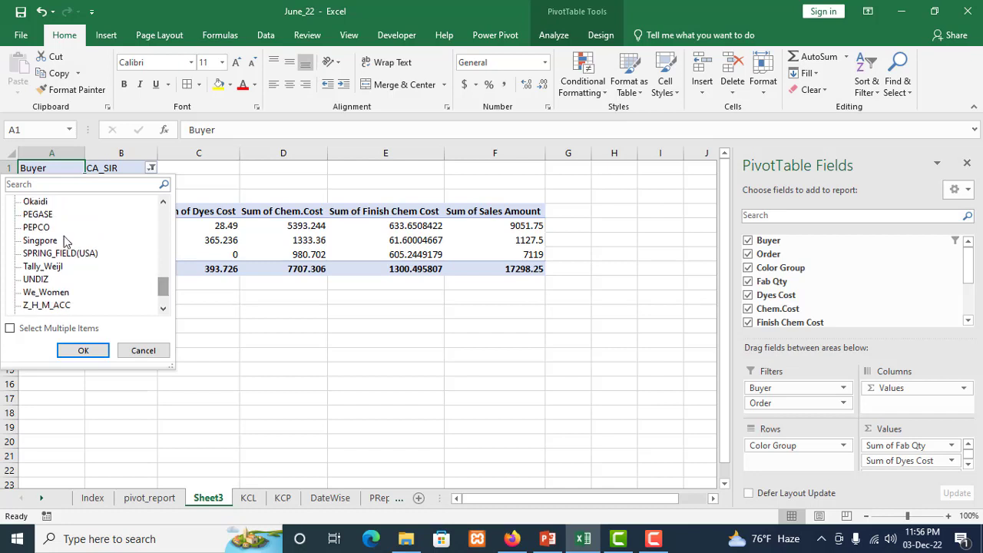
drag(162, 286, 161, 266)
click(54, 266)
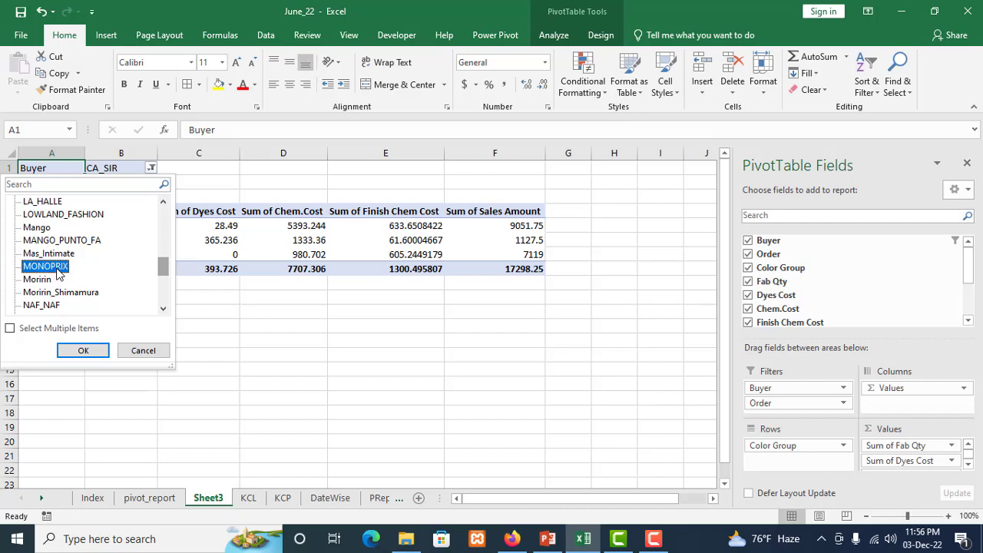
click(81, 350)
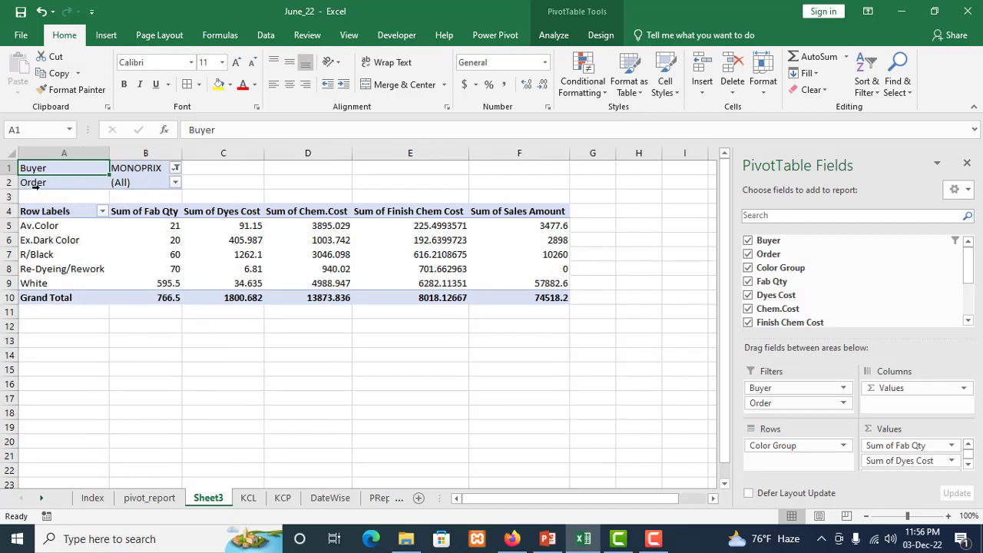
Look through the order choices in the PivotTable's Order filter and keep it set to (All)
click(175, 183)
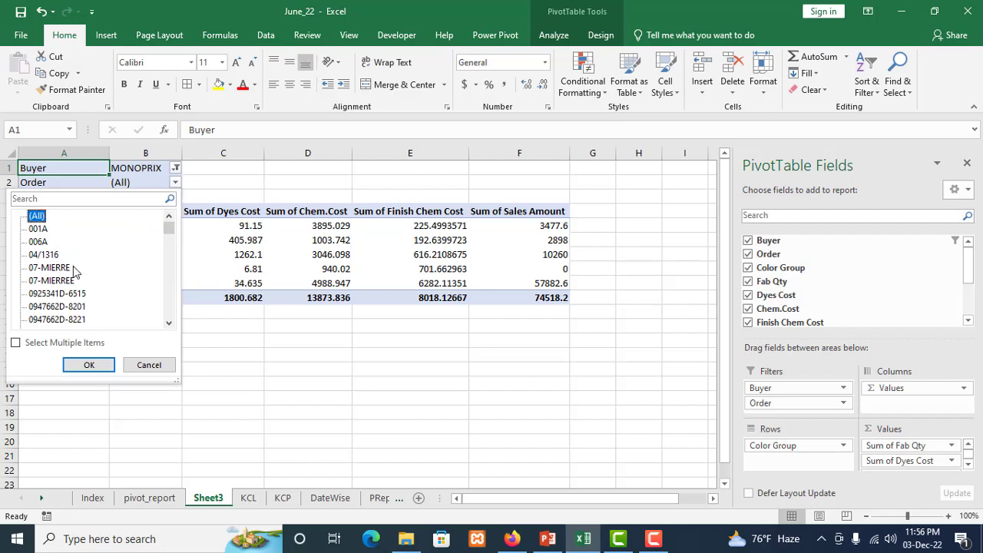
click(88, 364)
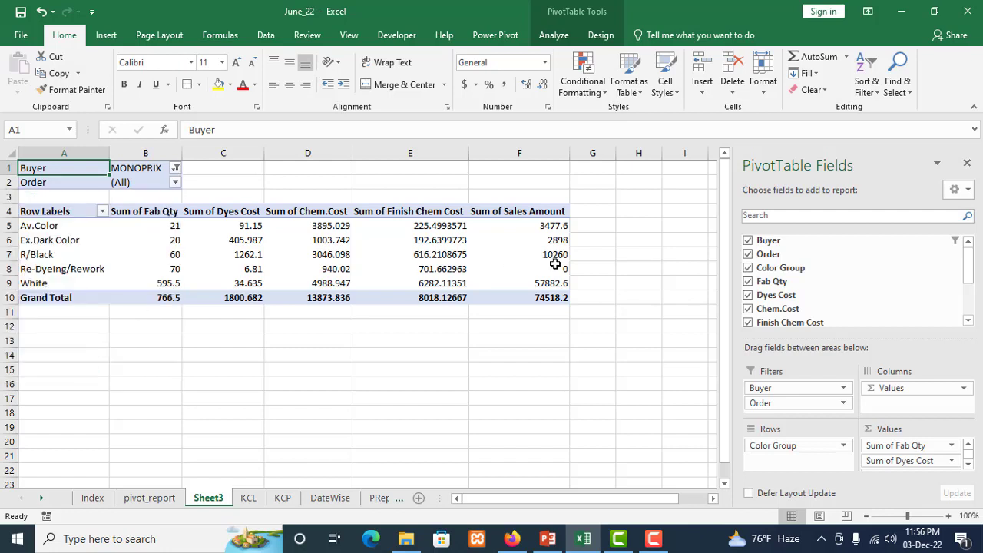
click(608, 240)
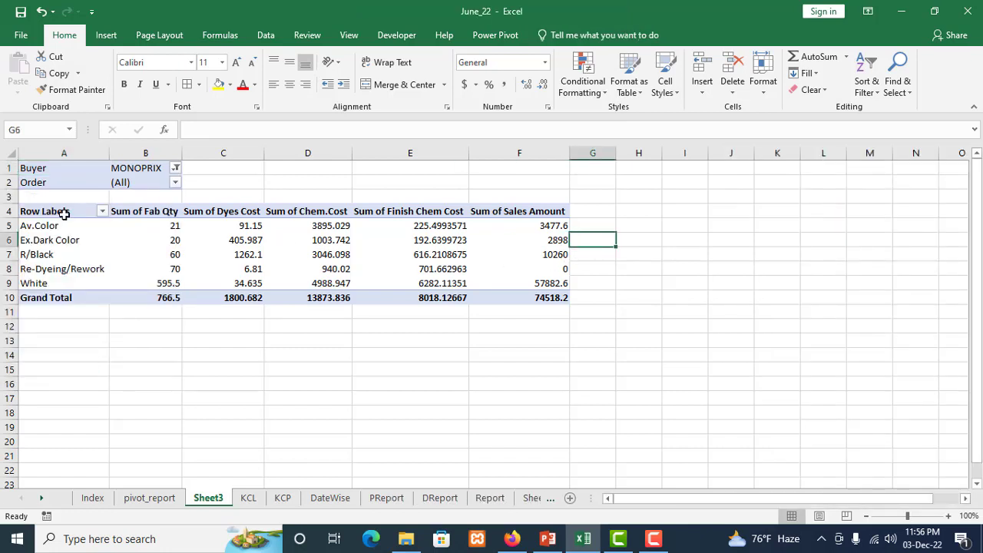
Apply all borders to the PivotTable from Row Labels to Grand Total and to the Buyer and Order filter cells
drag(63, 214, 497, 297)
click(186, 83)
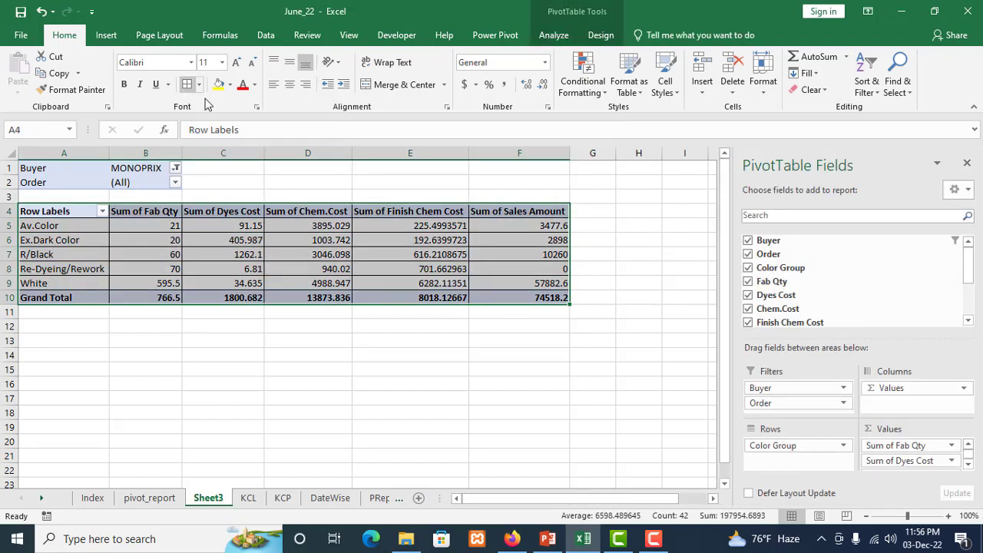
click(471, 399)
click(106, 167)
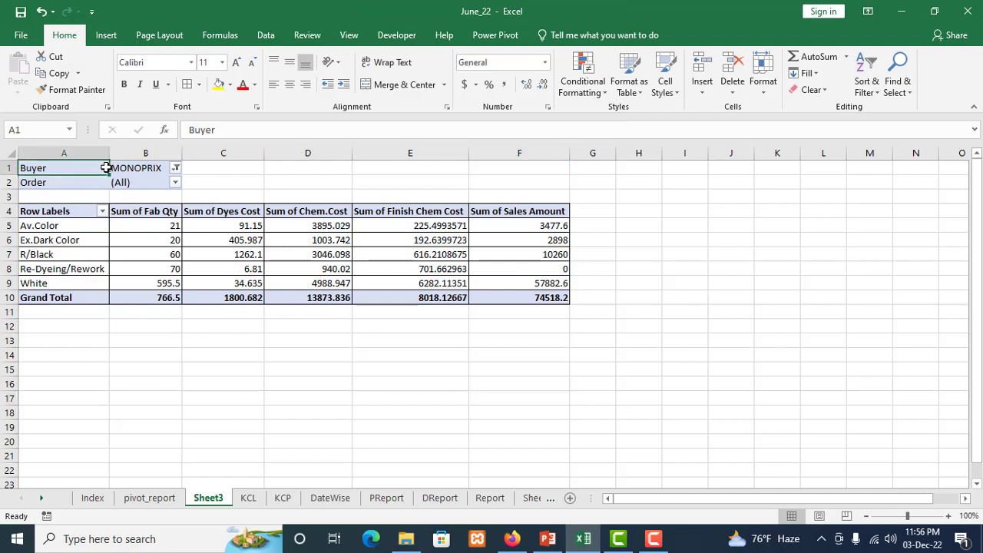
drag(106, 167, 137, 182)
click(188, 84)
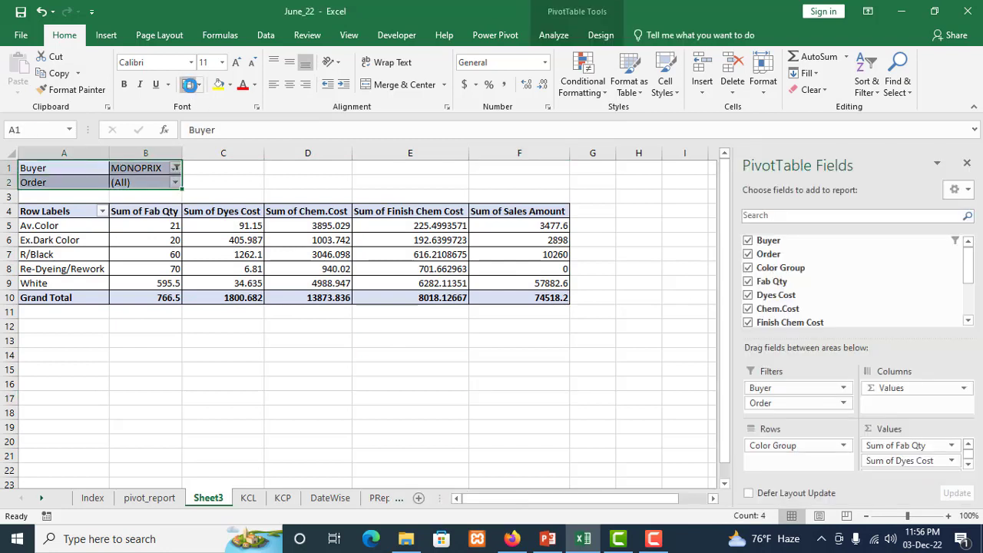
click(373, 399)
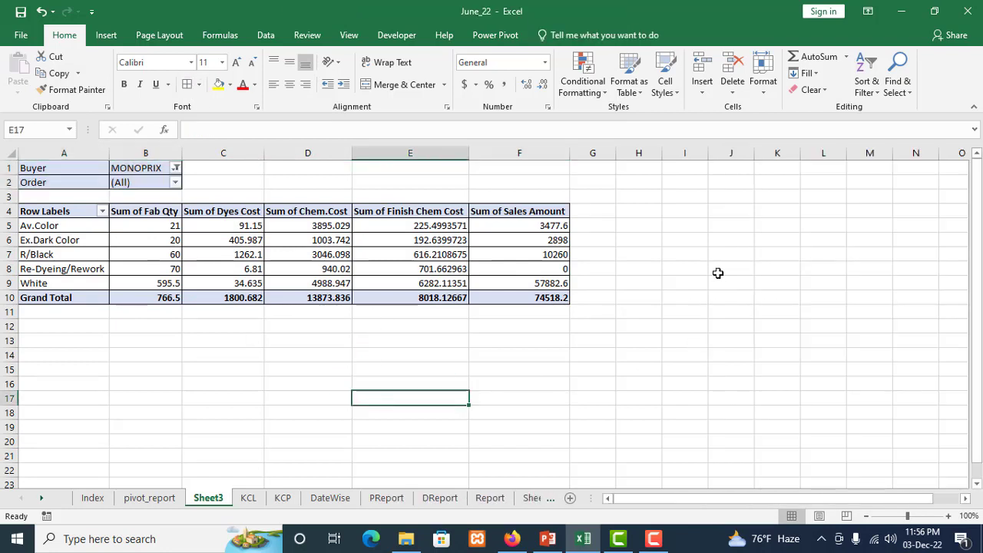
Reset the PivotTable's Buyer filter to (All)
click(175, 167)
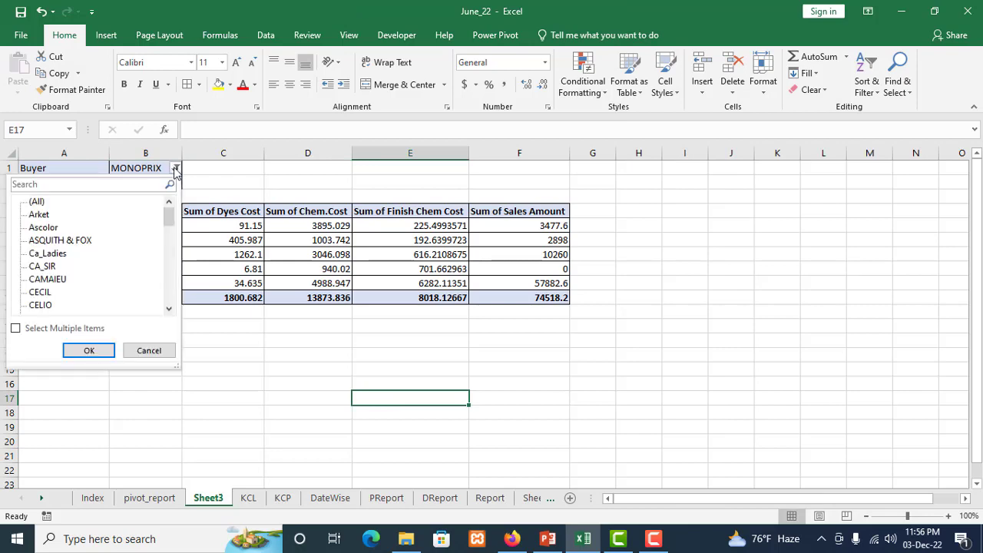
click(46, 202)
click(96, 351)
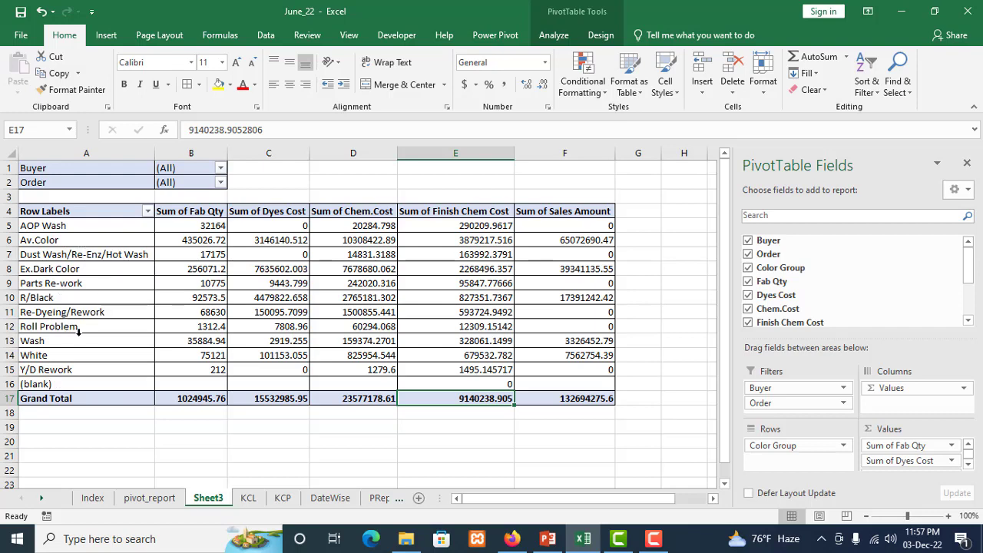
Move the Wash row to the first position under Row Labels and the White row directly beneath it
click(55, 340)
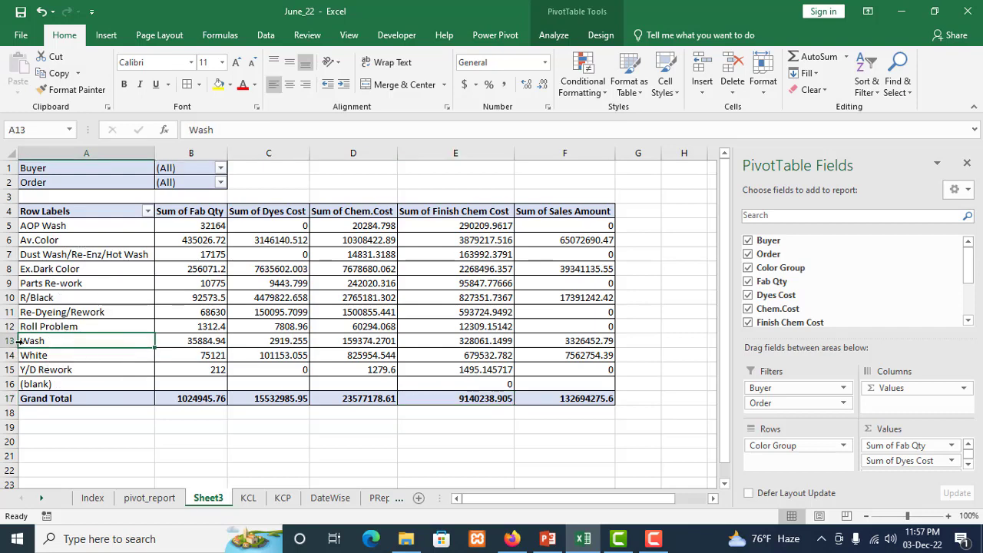
click(17, 340)
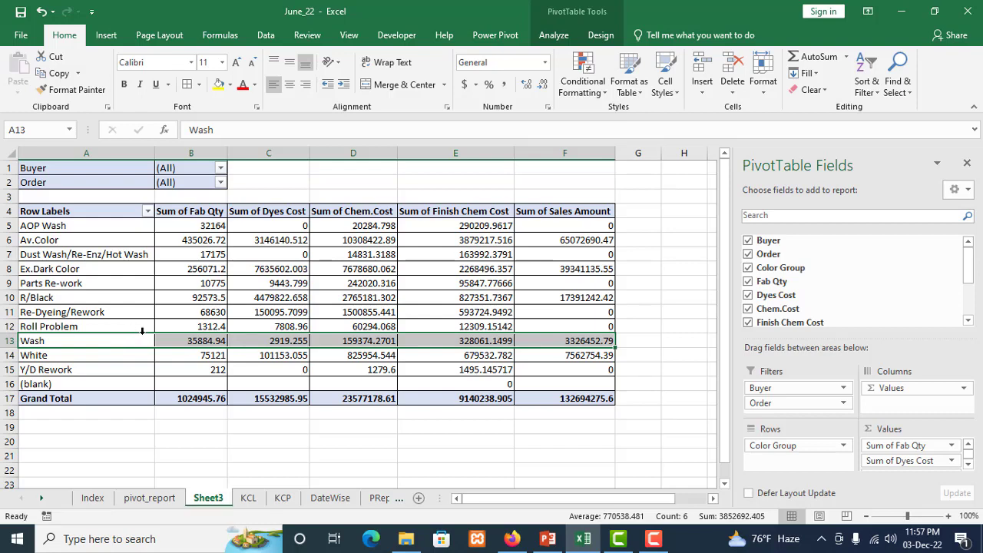
drag(142, 329, 131, 223)
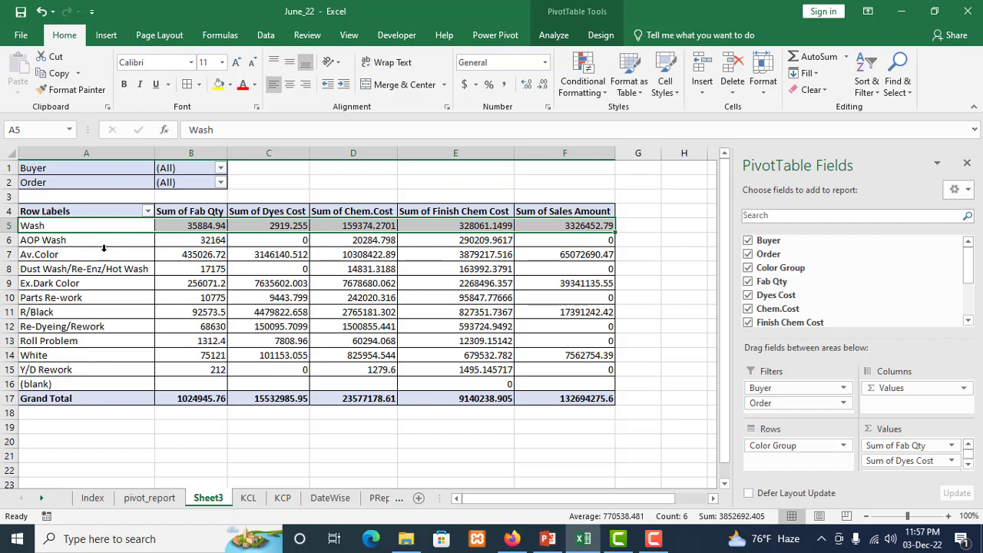
click(34, 356)
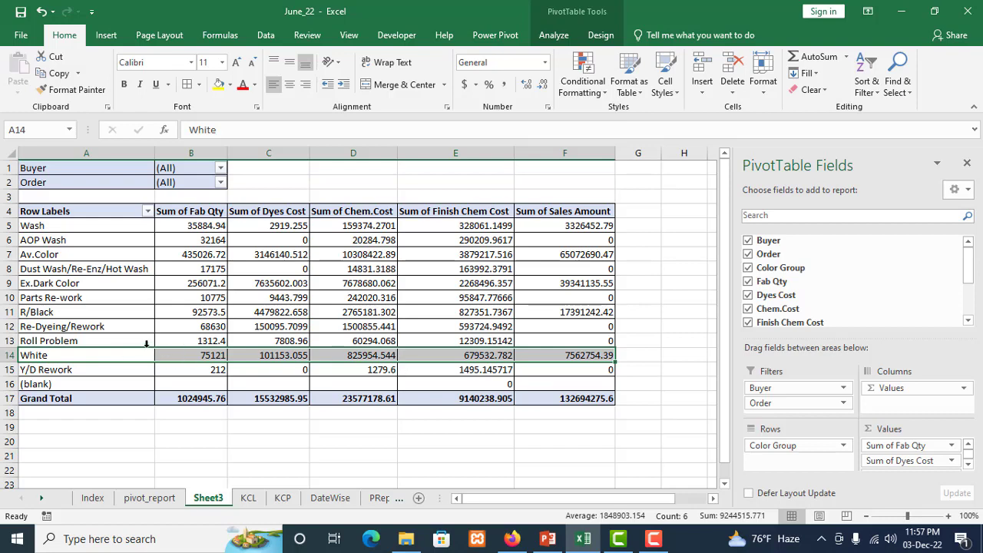
drag(146, 343, 140, 240)
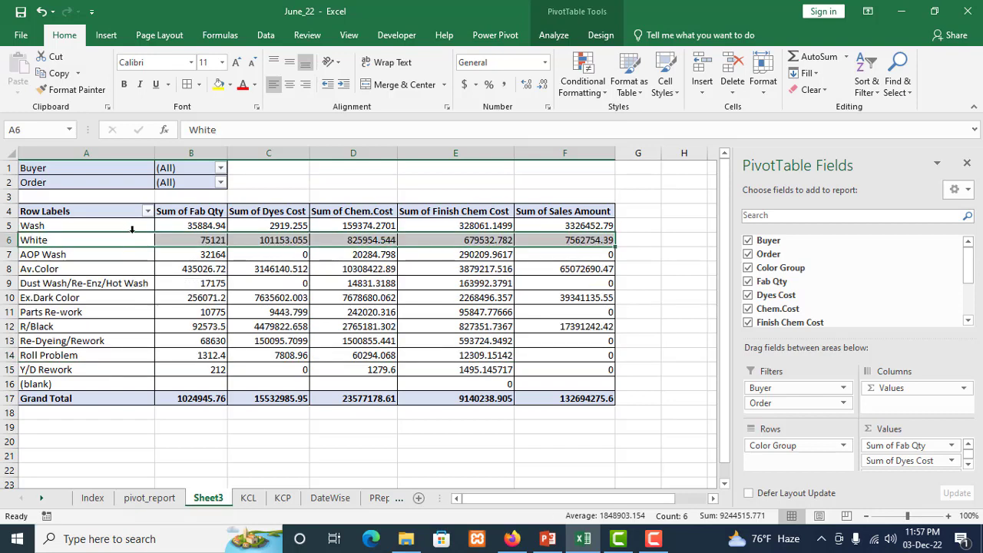
Move the White row above the Wash row so it comes first in the PivotTable
click(86, 229)
click(86, 234)
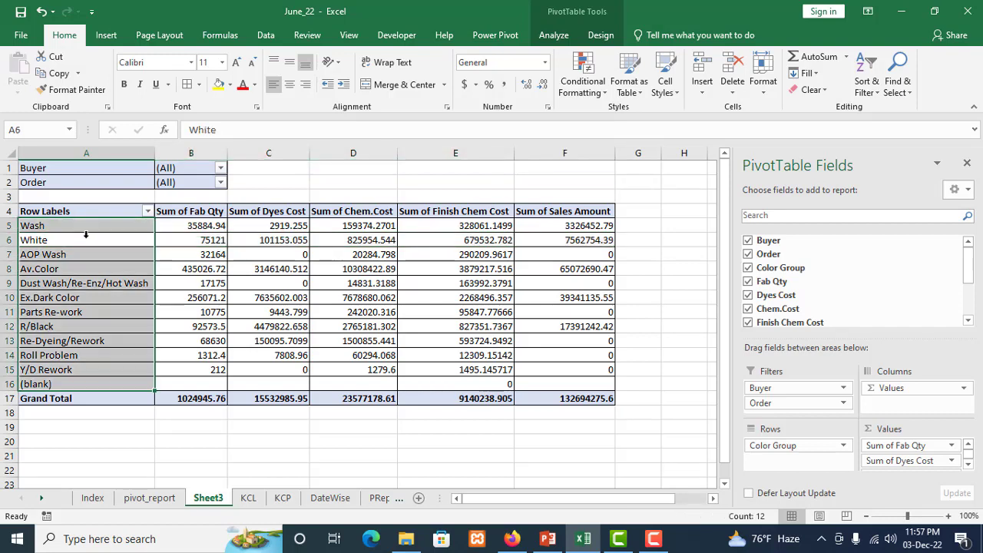
click(115, 239)
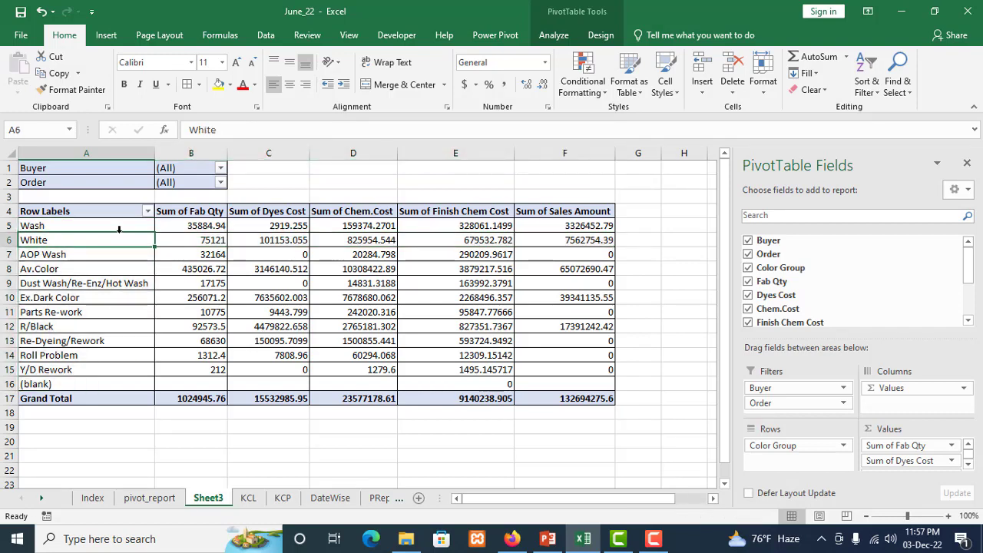
drag(119, 231, 116, 221)
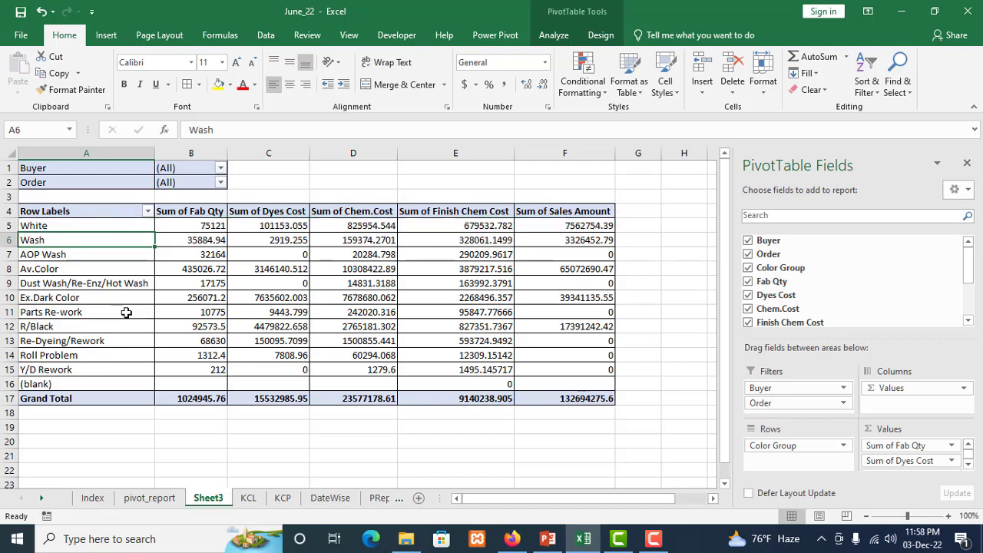
Move the Av.Color row directly below Wash and the Ex.Dark Color row directly below Av.Color
click(34, 268)
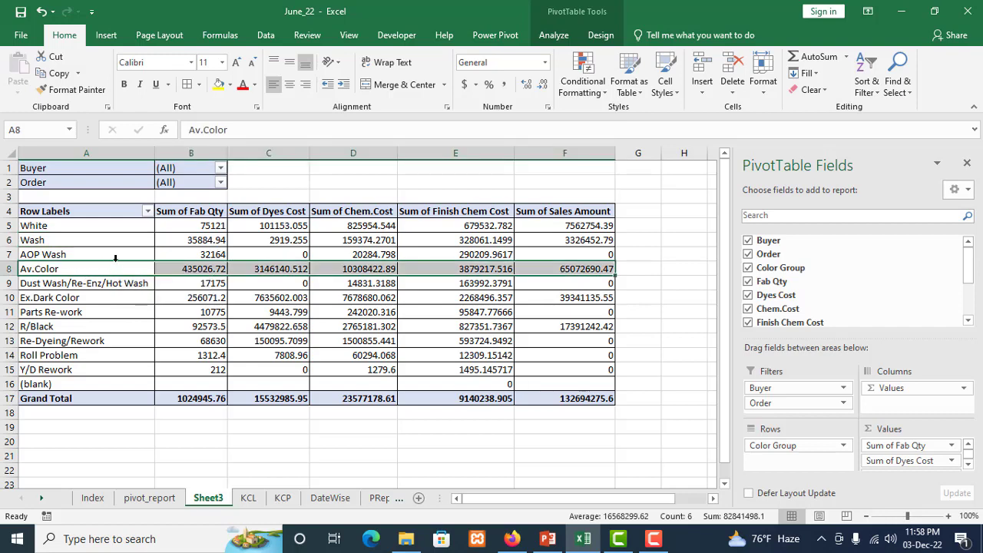
drag(116, 258, 115, 244)
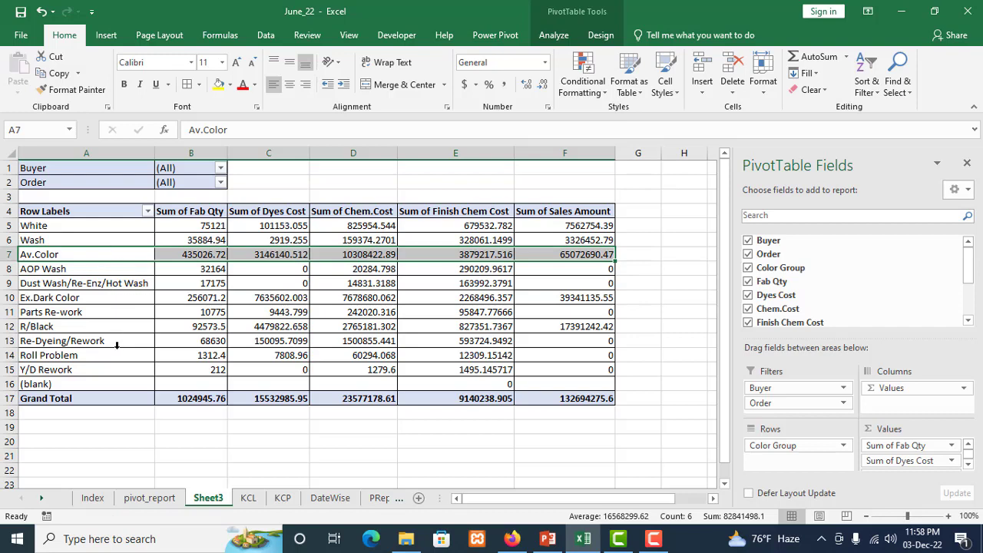
click(47, 299)
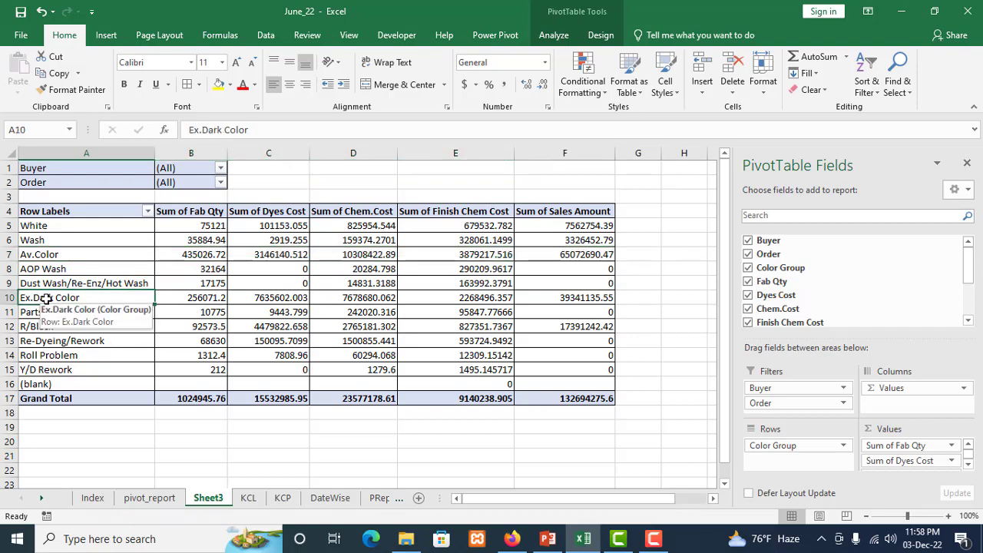
click(27, 298)
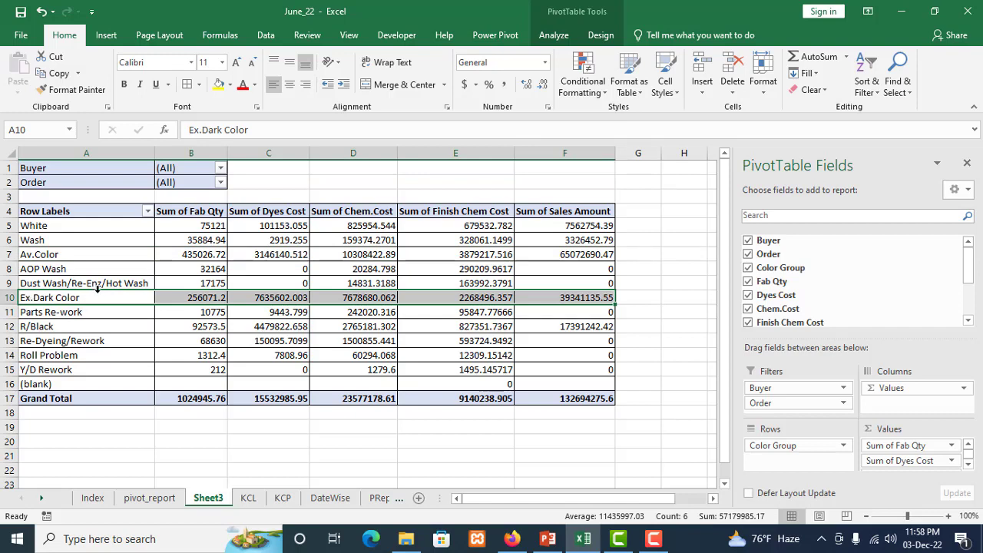
drag(98, 286, 99, 269)
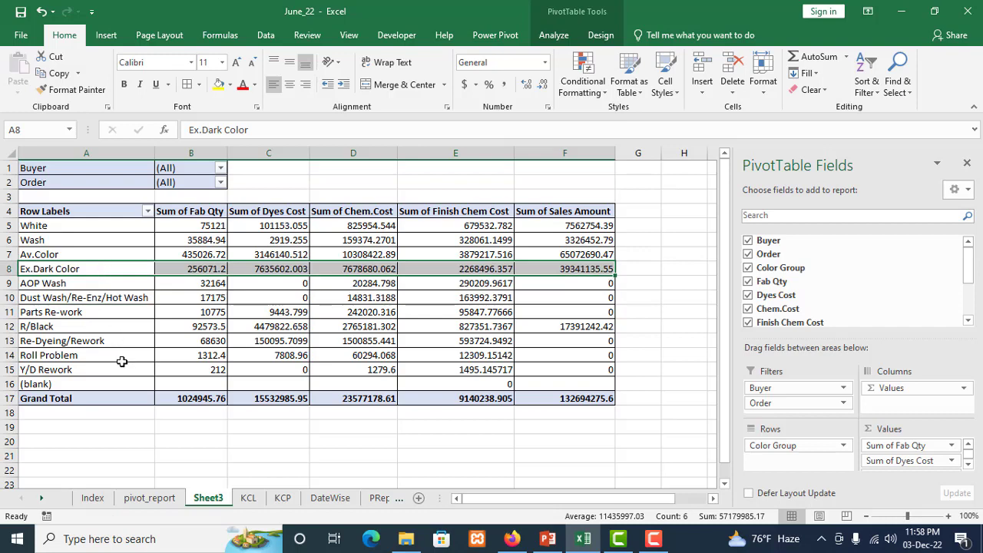
Move the R/Black row directly below Ex.Dark Color
click(65, 329)
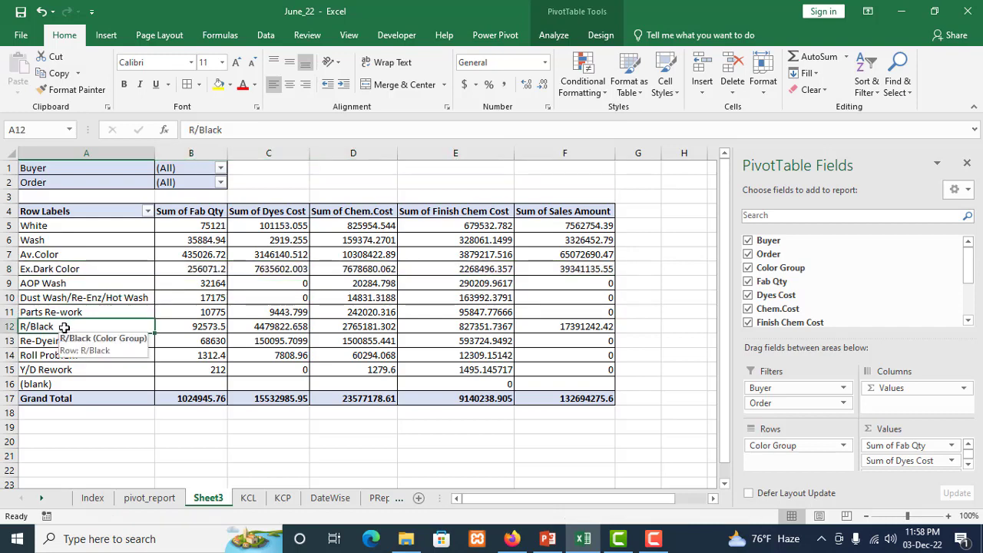
click(35, 326)
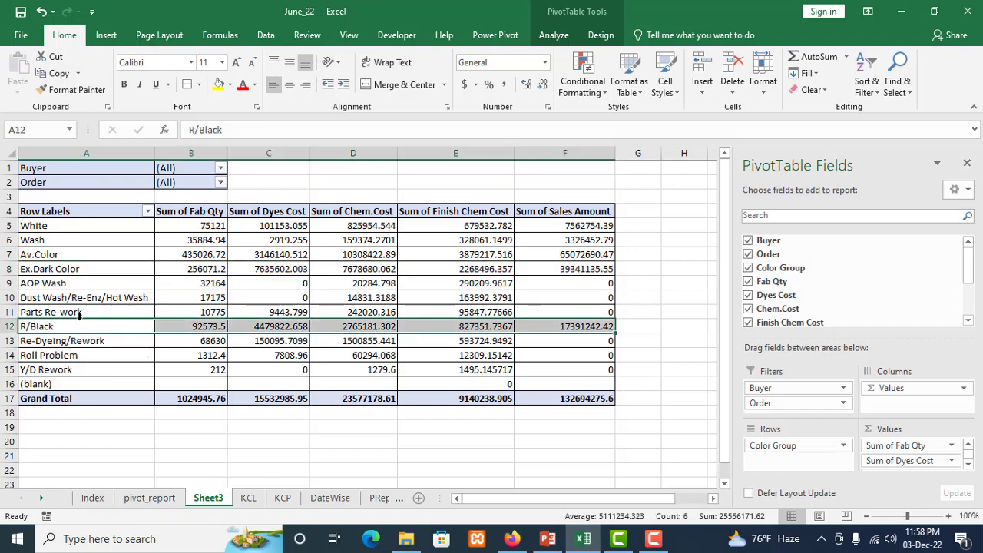
drag(79, 316, 82, 284)
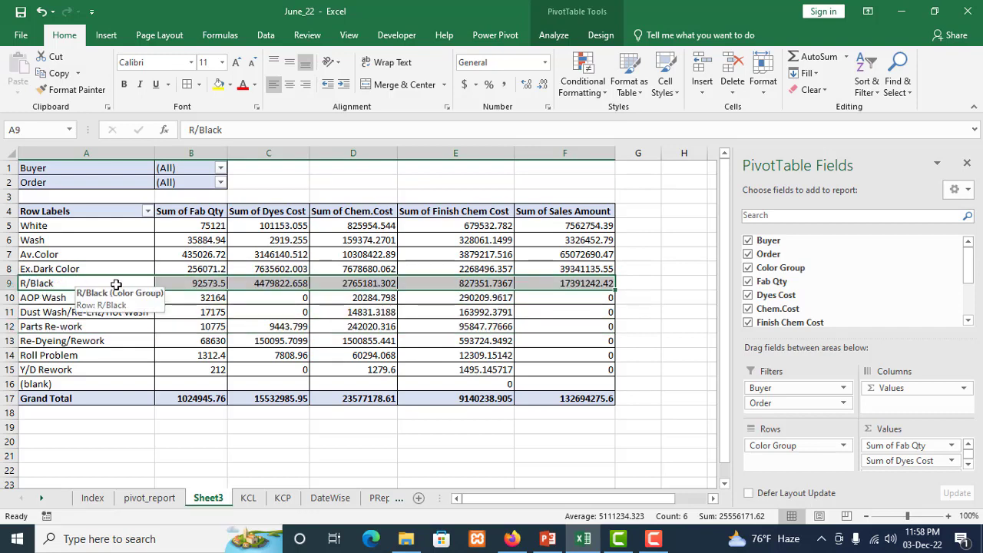
click(644, 282)
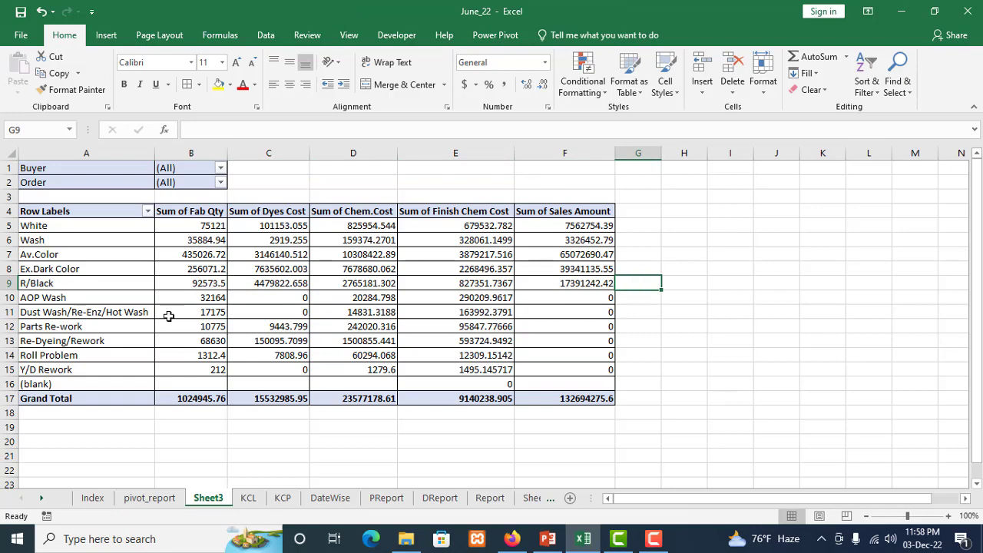
Review the two sets of color group labels, White through R/Black and AOP Wash through Y/D Rework
click(49, 228)
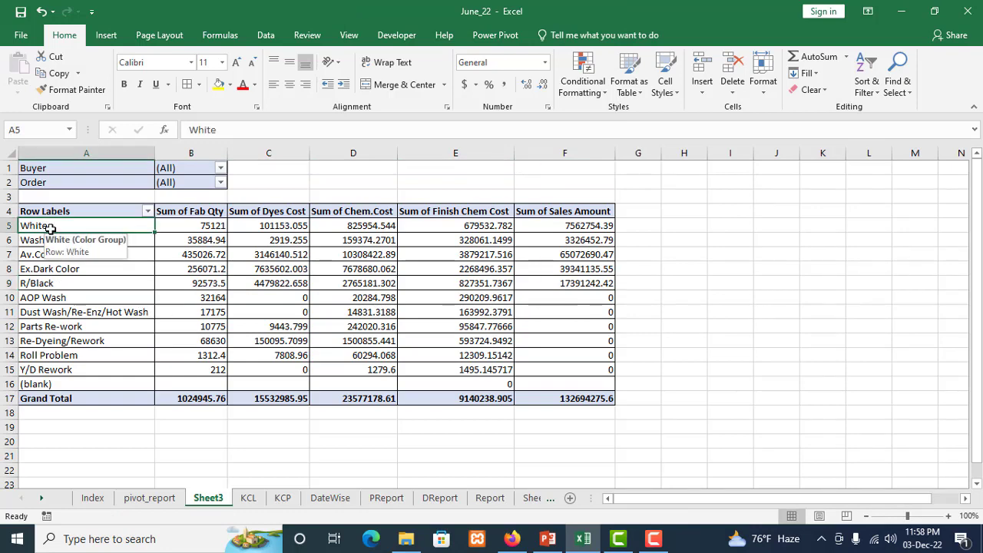
drag(49, 228, 46, 282)
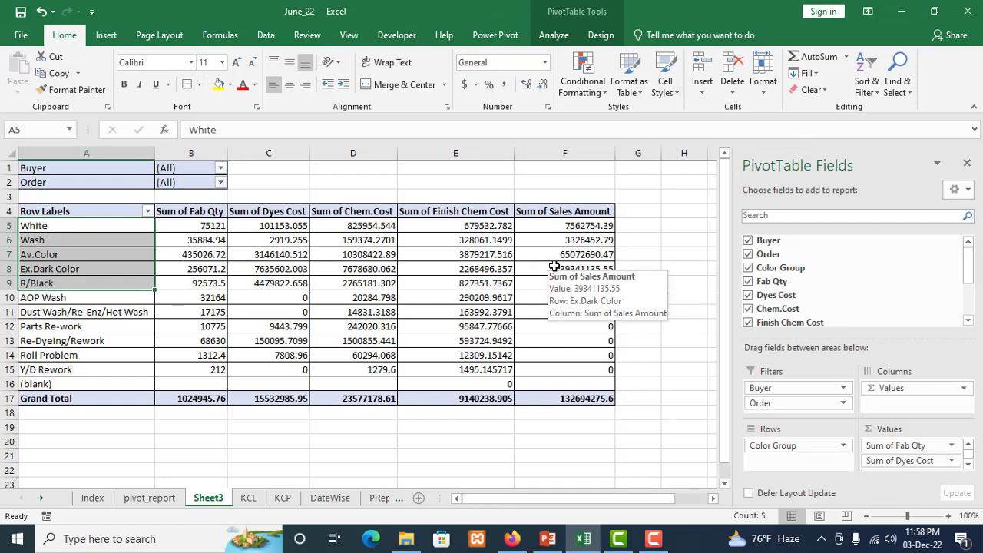
drag(78, 301, 88, 367)
click(84, 300)
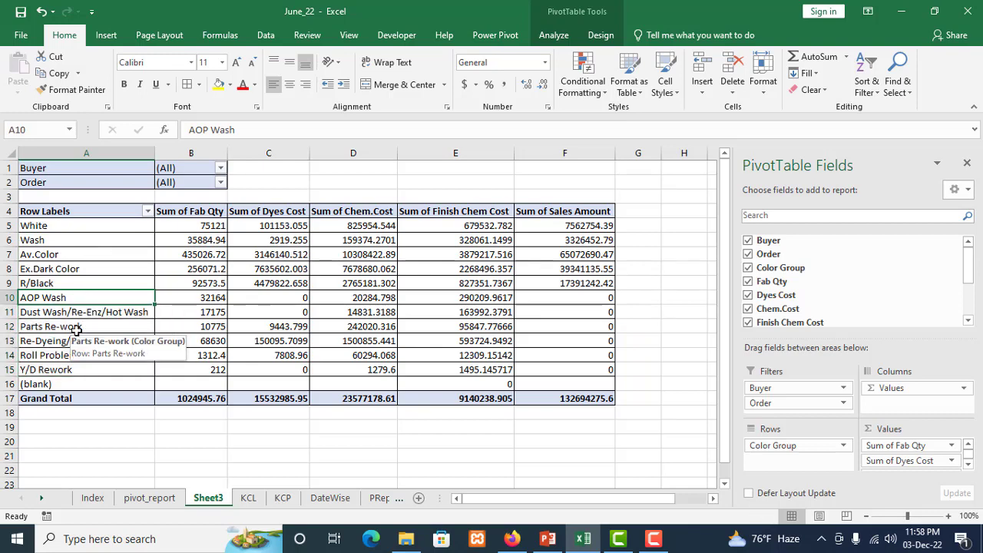
click(76, 329)
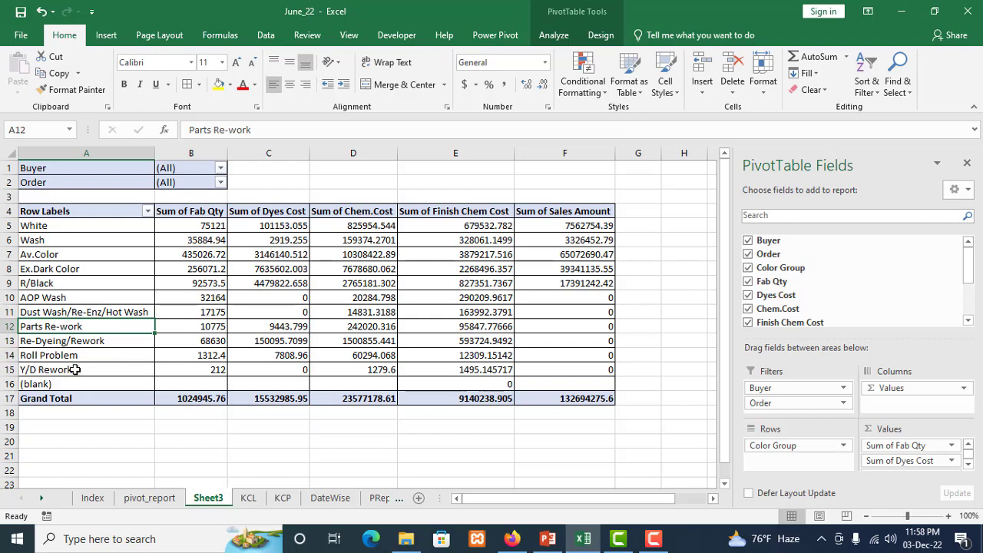
click(76, 370)
click(81, 350)
click(87, 298)
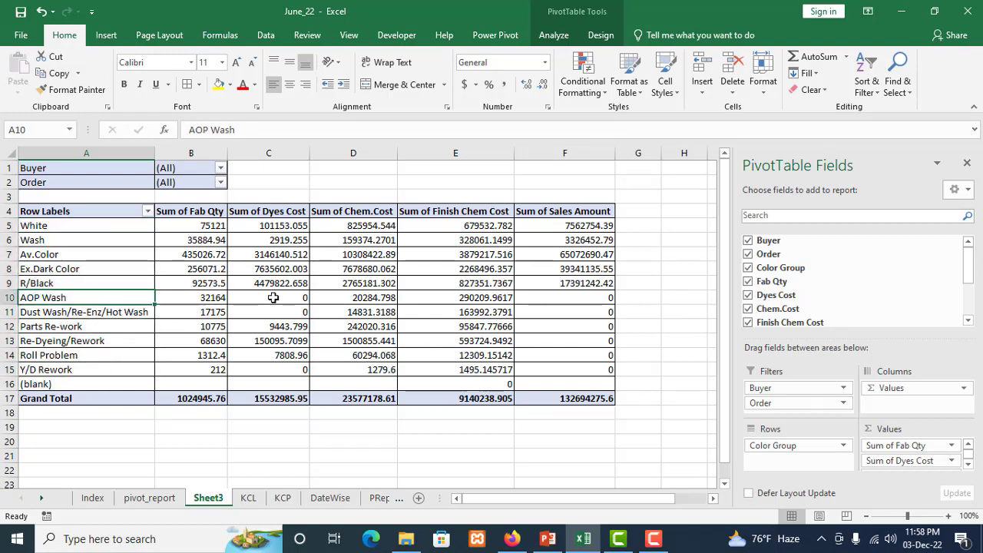
click(653, 282)
click(80, 300)
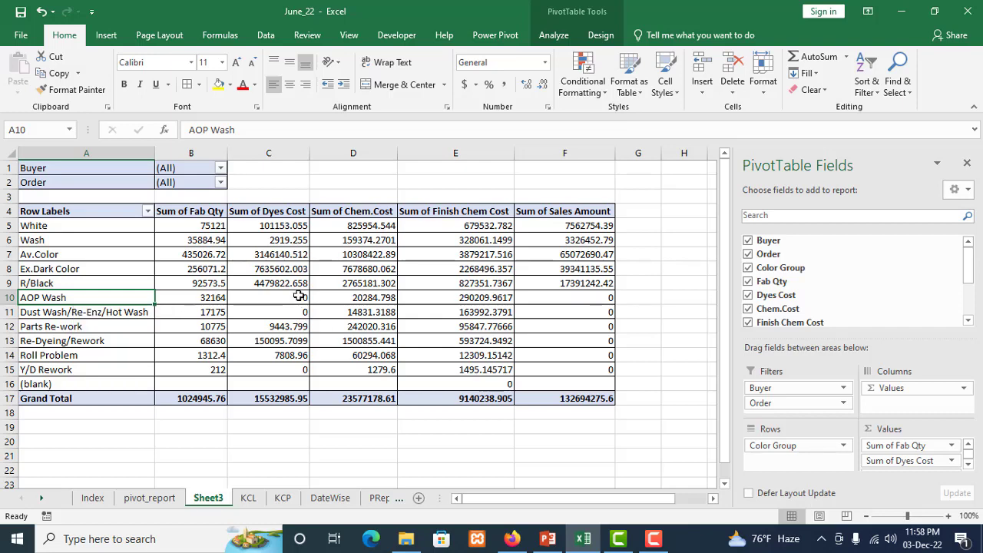
click(630, 292)
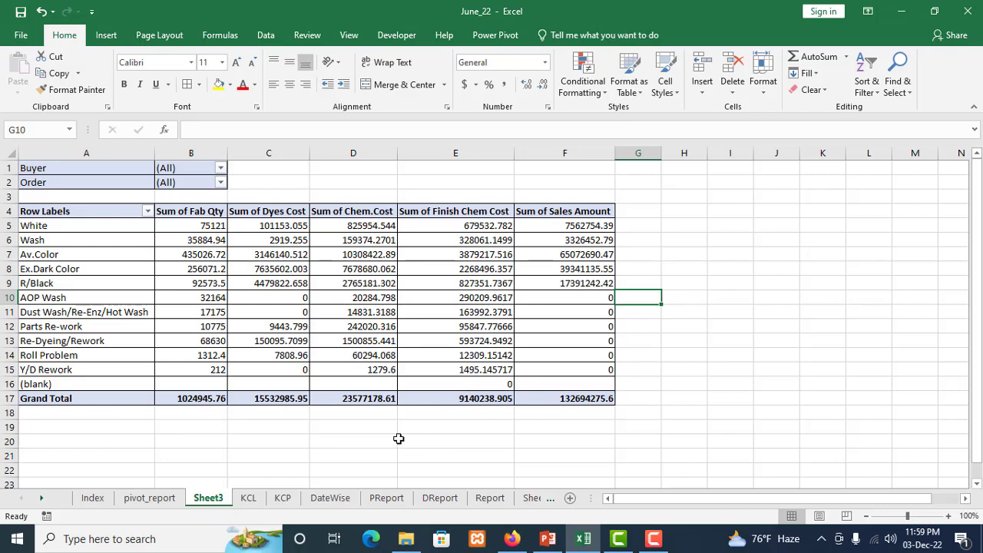
scroll(430, 442, down, 2)
scroll(513, 404, up, 2)
click(543, 439)
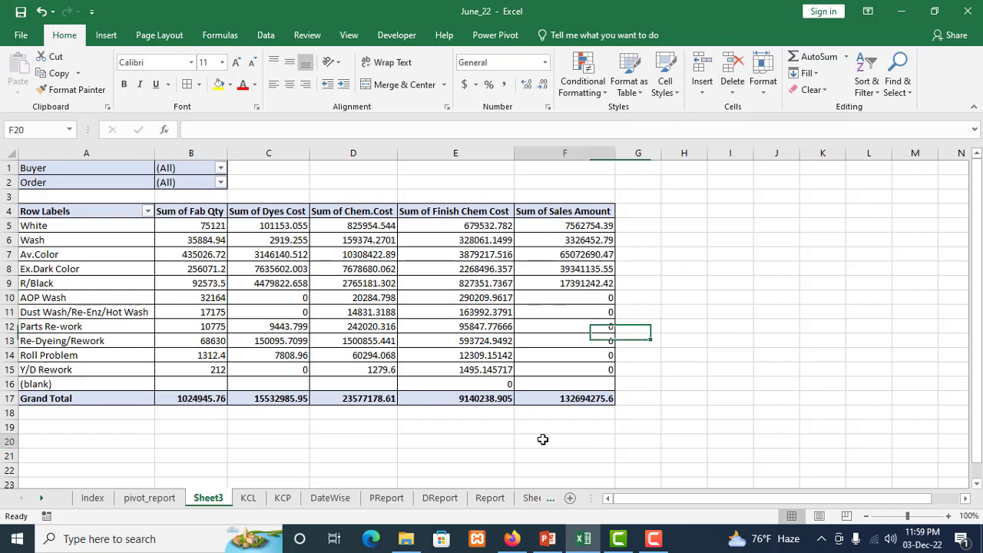
click(557, 415)
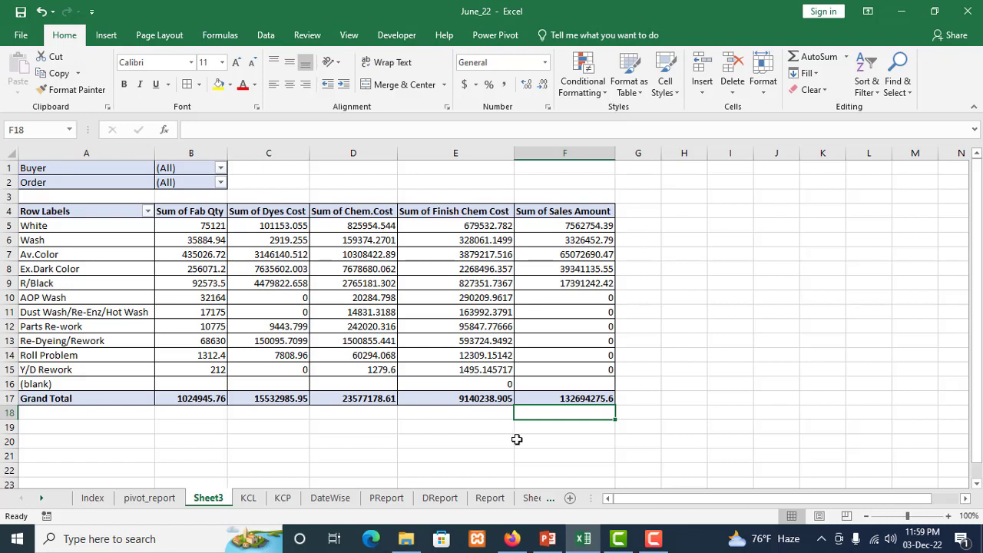
click(467, 416)
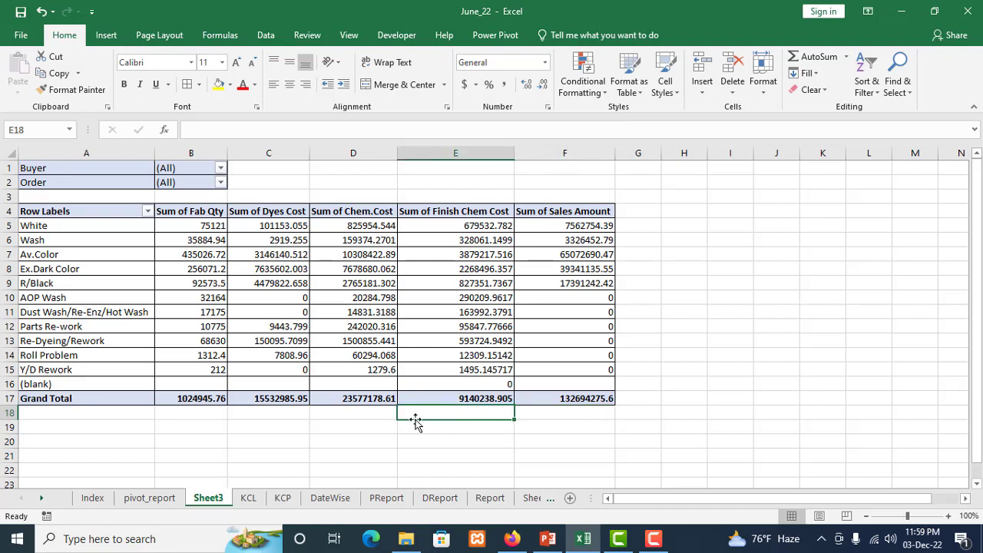
click(336, 419)
click(281, 413)
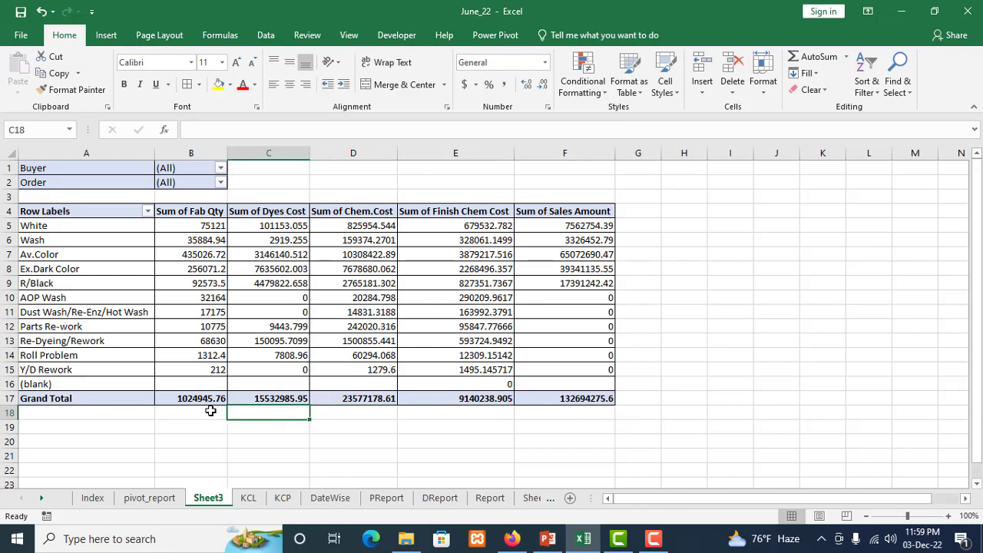
click(209, 410)
click(122, 413)
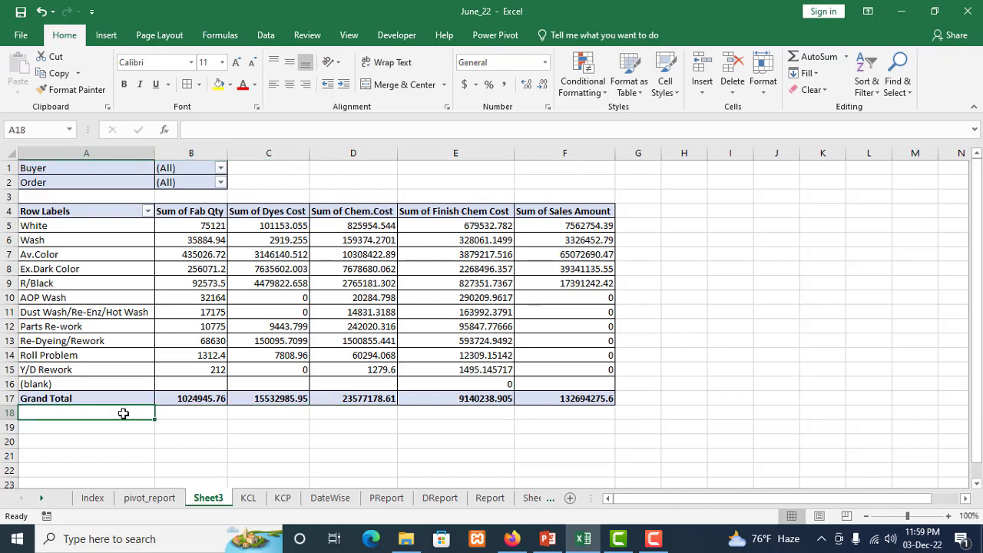
click(172, 414)
click(235, 413)
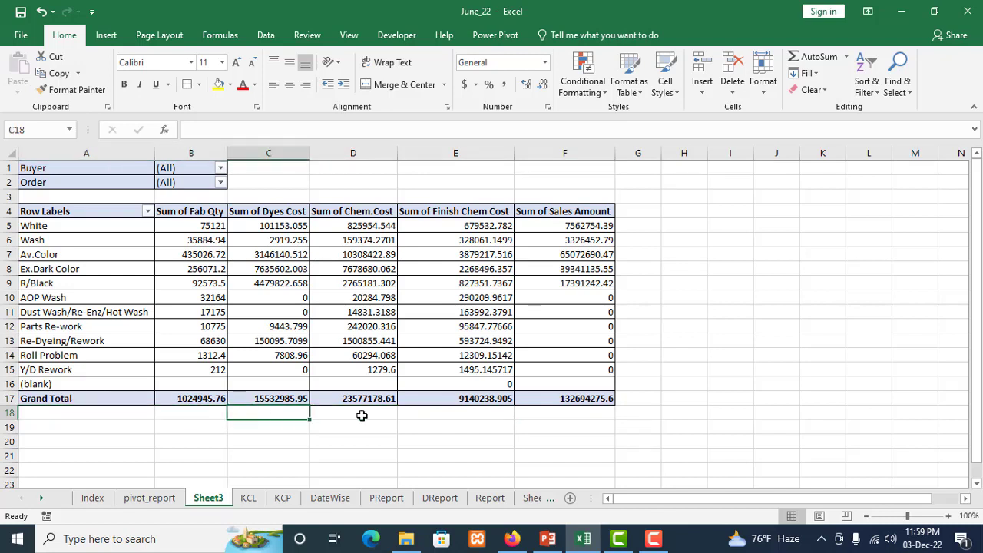
click(361, 416)
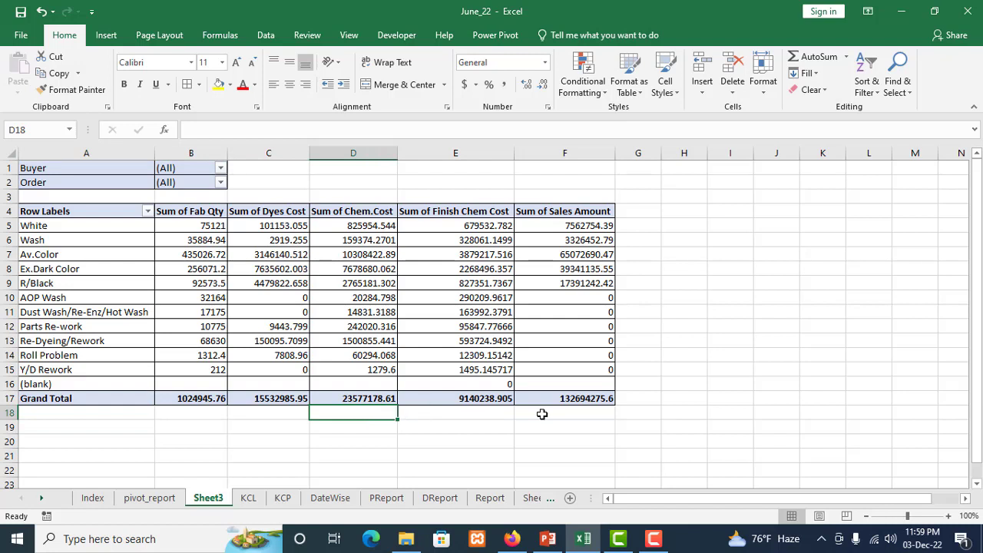
key(Right)
key(Right)
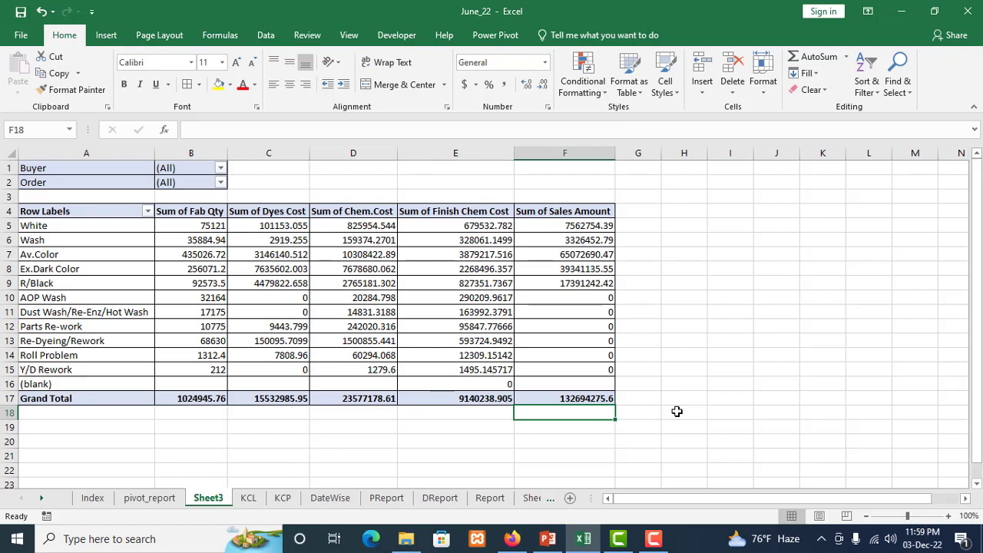
click(479, 412)
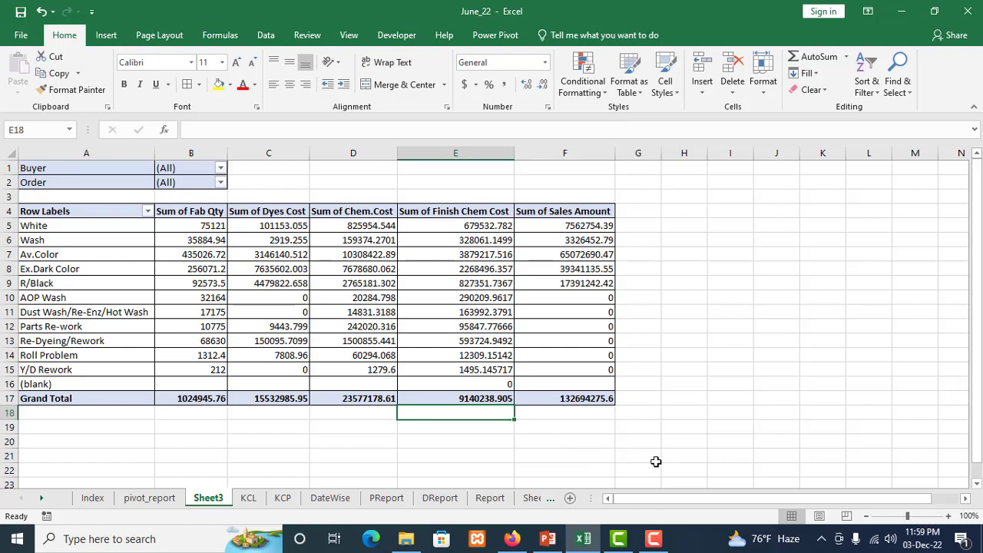
click(652, 538)
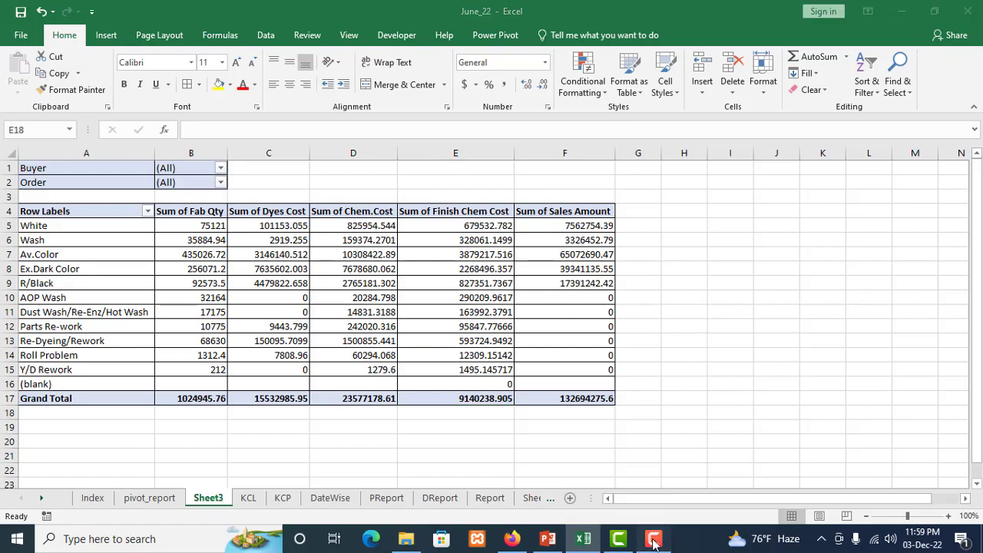